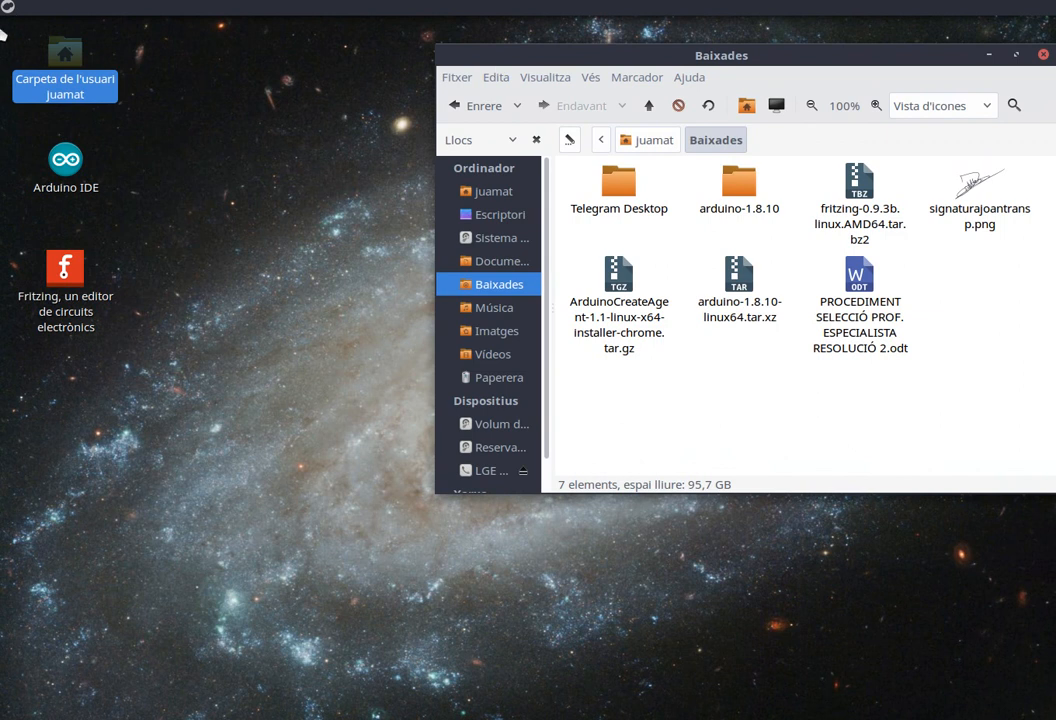
Run gksudo caja from the applications menu to open the file manager as administrator.
click(8, 7)
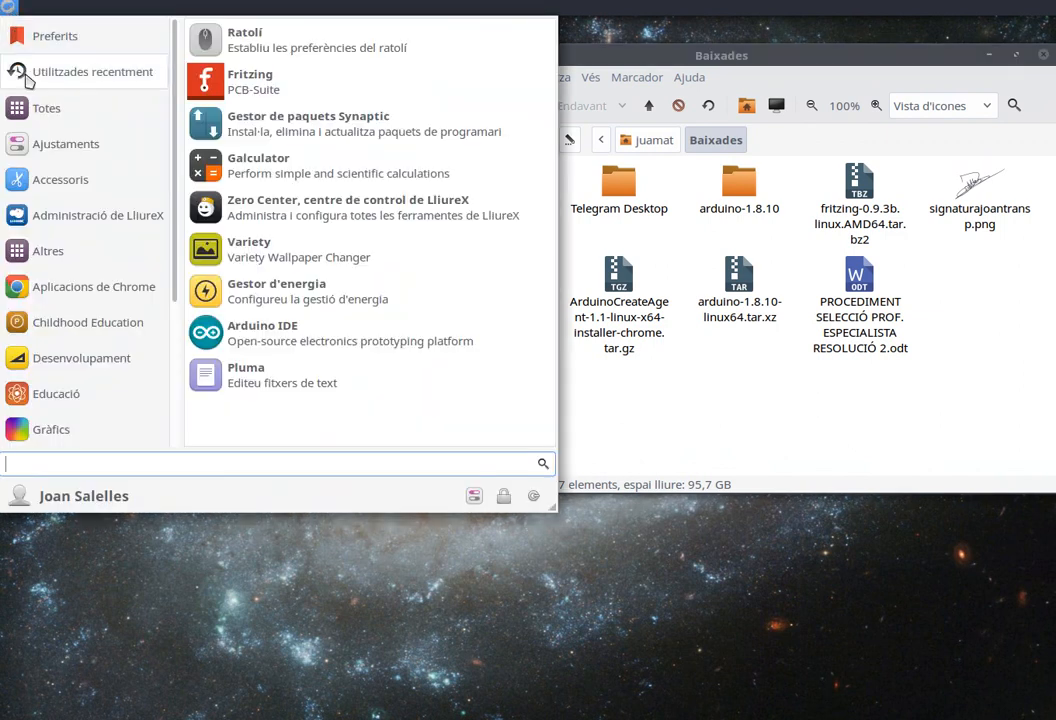
mouse_move(45, 150)
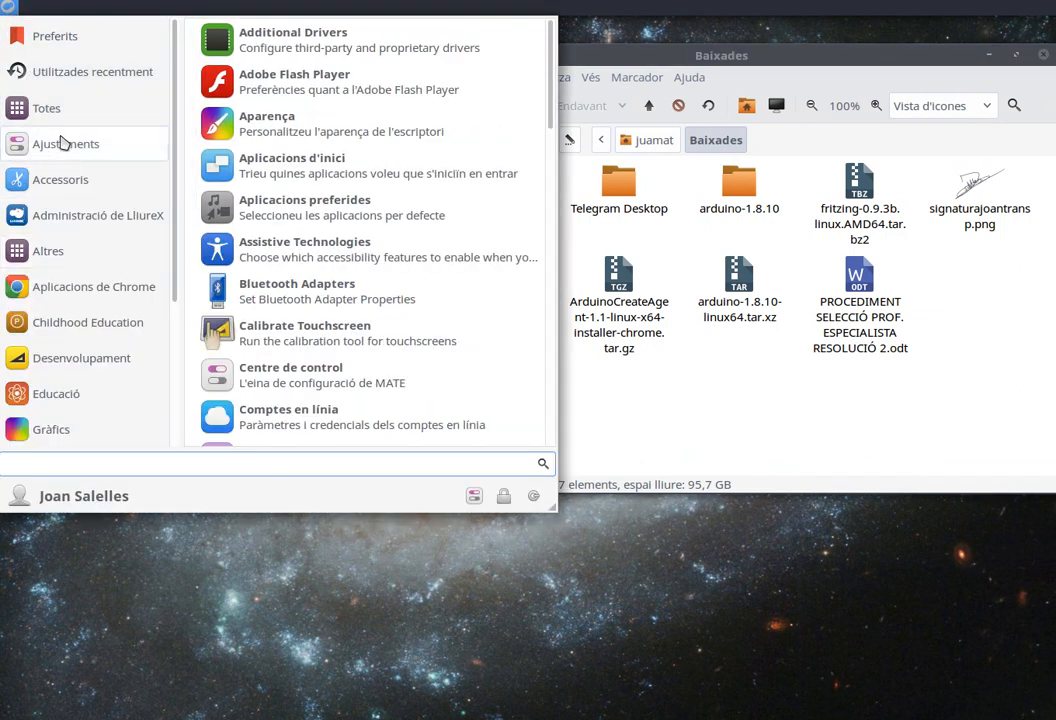
text(gk)
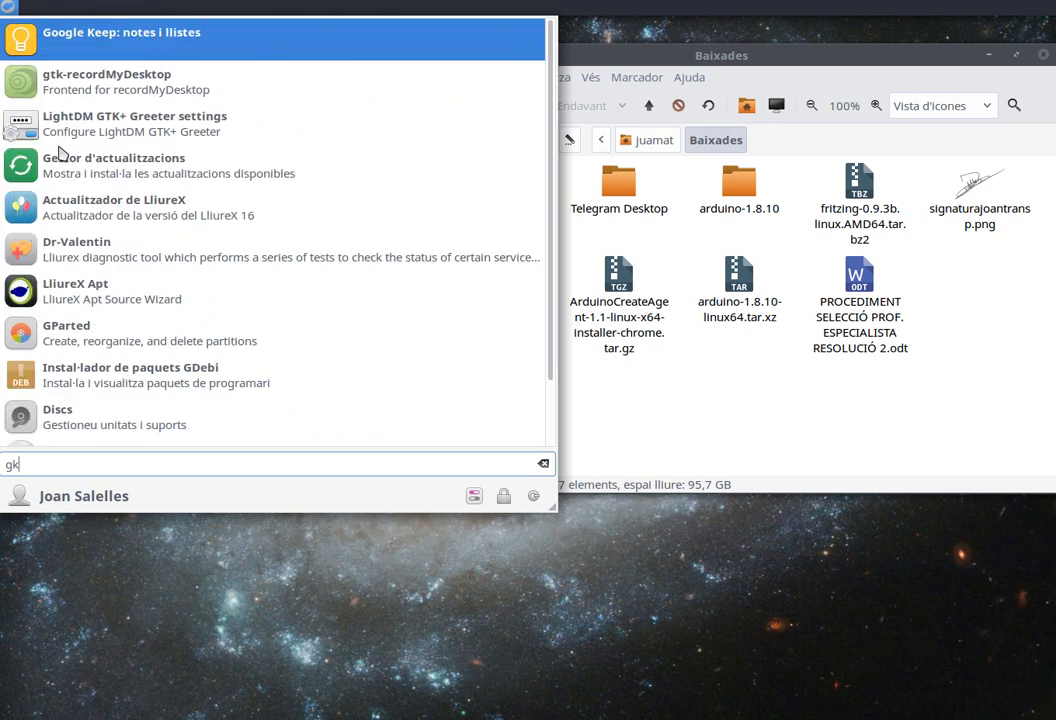
text(sudo caja)
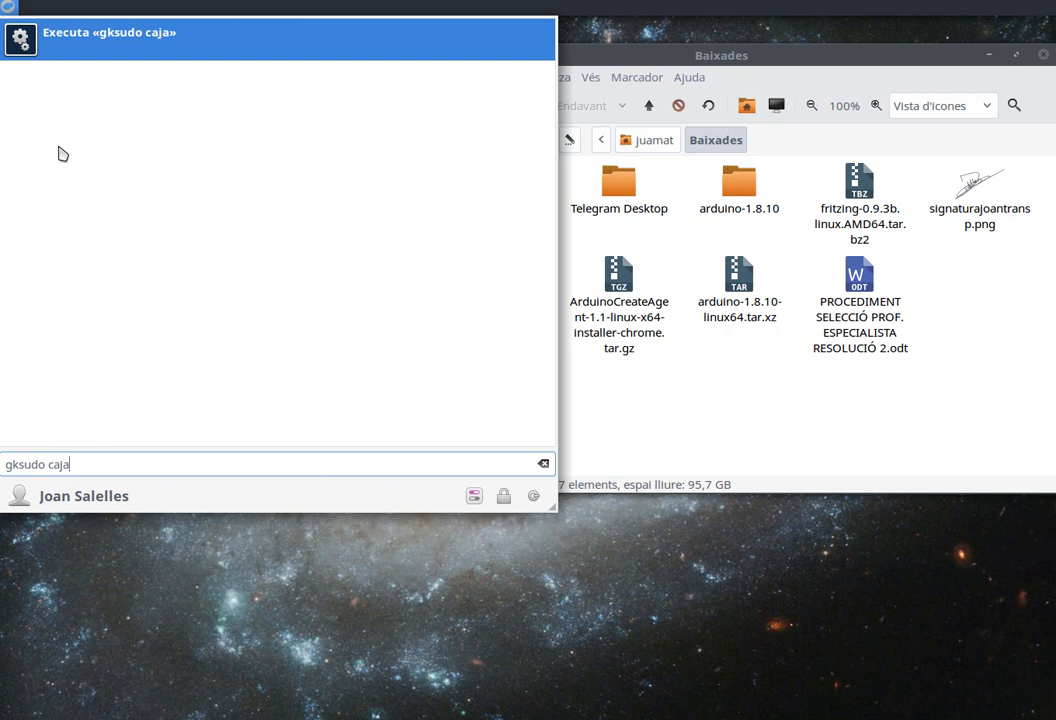
key(Return)
Enter the administrator password to authorise the root file manager.
text(•••••)
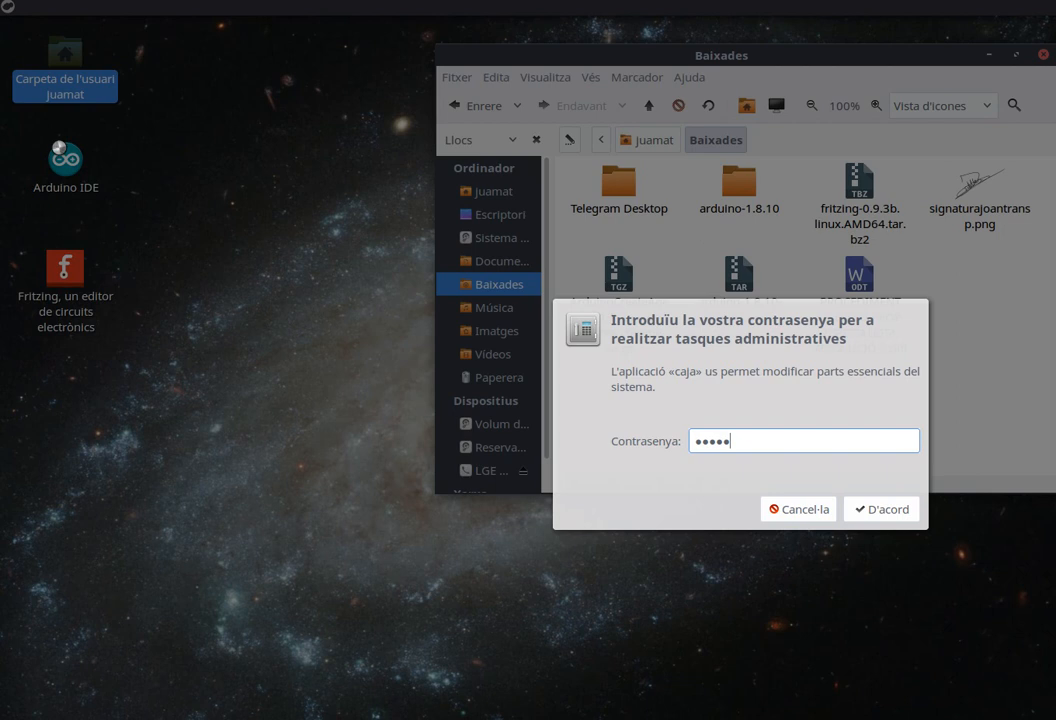
text(••)
key(Return)
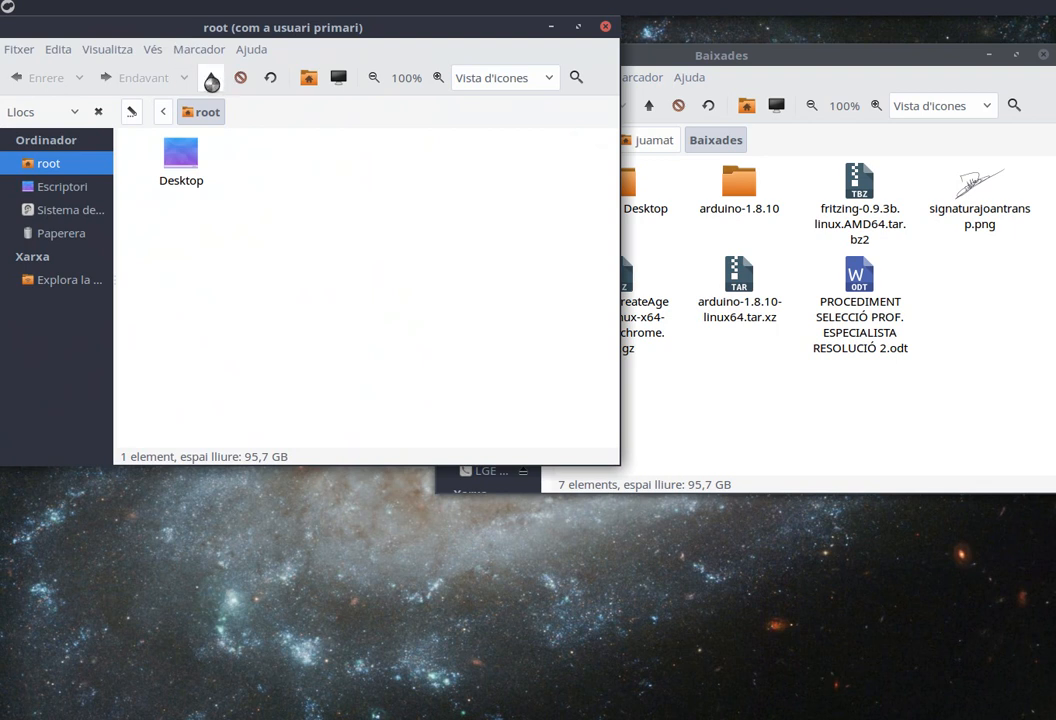
Open the /opt folder in the root file manager.
click(211, 80)
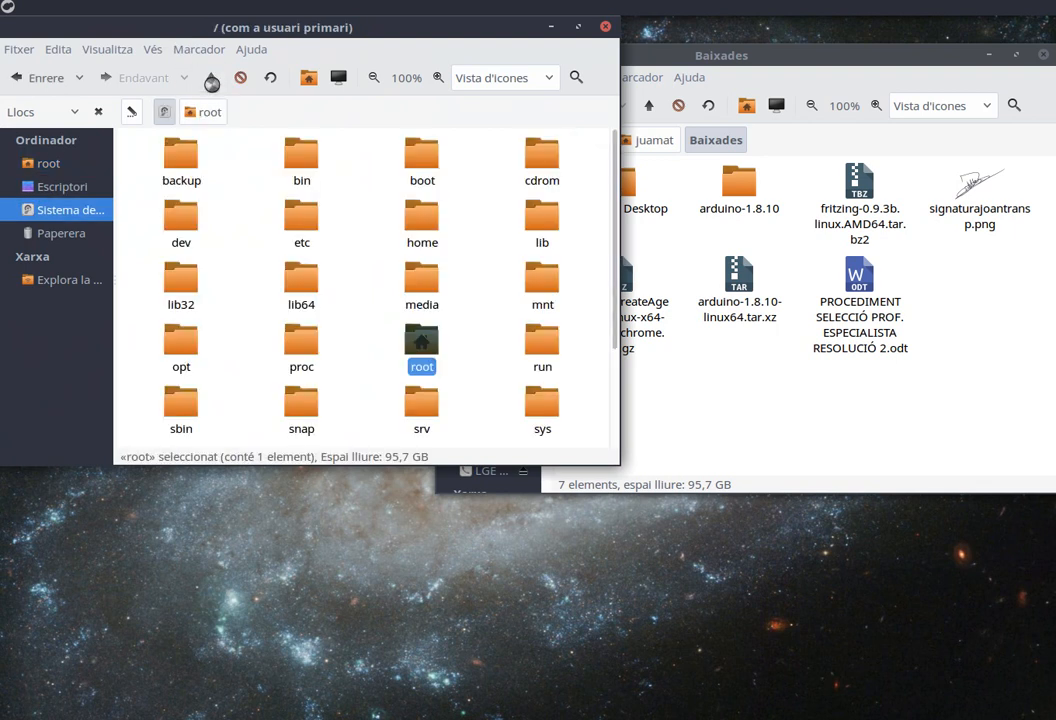
click(183, 345)
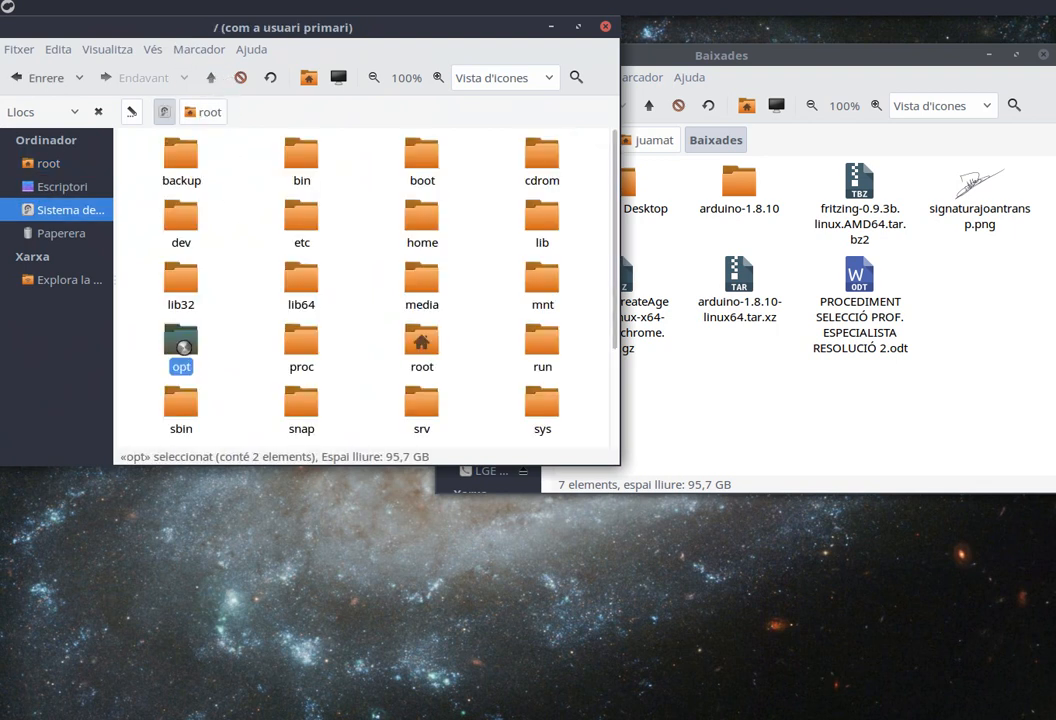
double_click(183, 345)
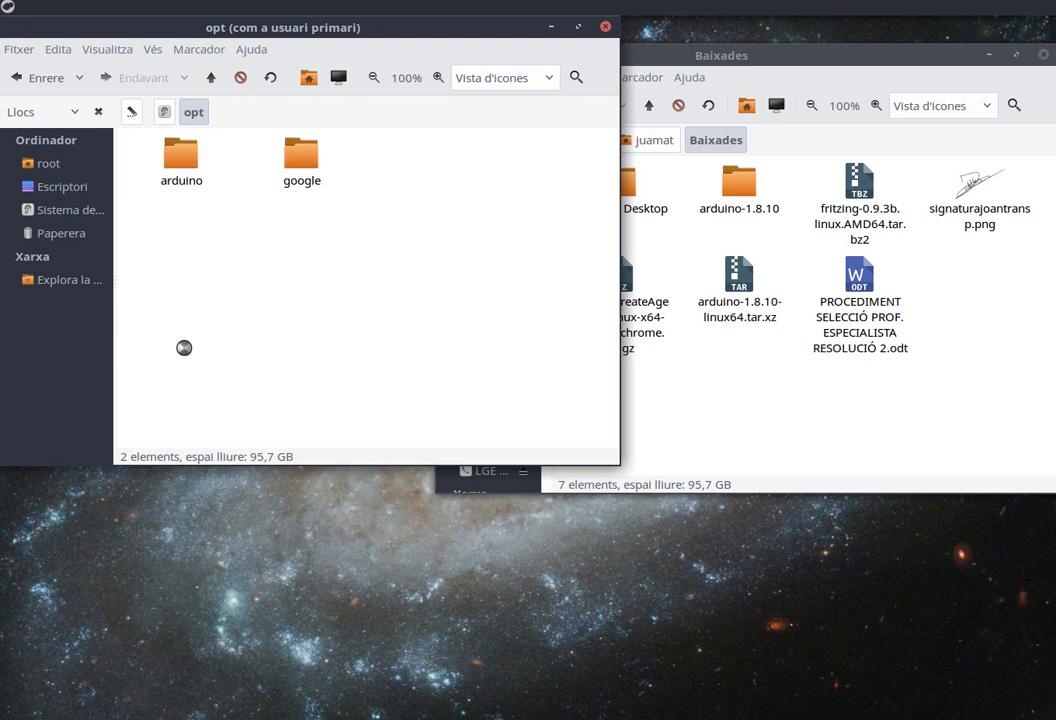
Rename the arduino folder in /opt as arduino-1.8.3.
right_click(186, 163)
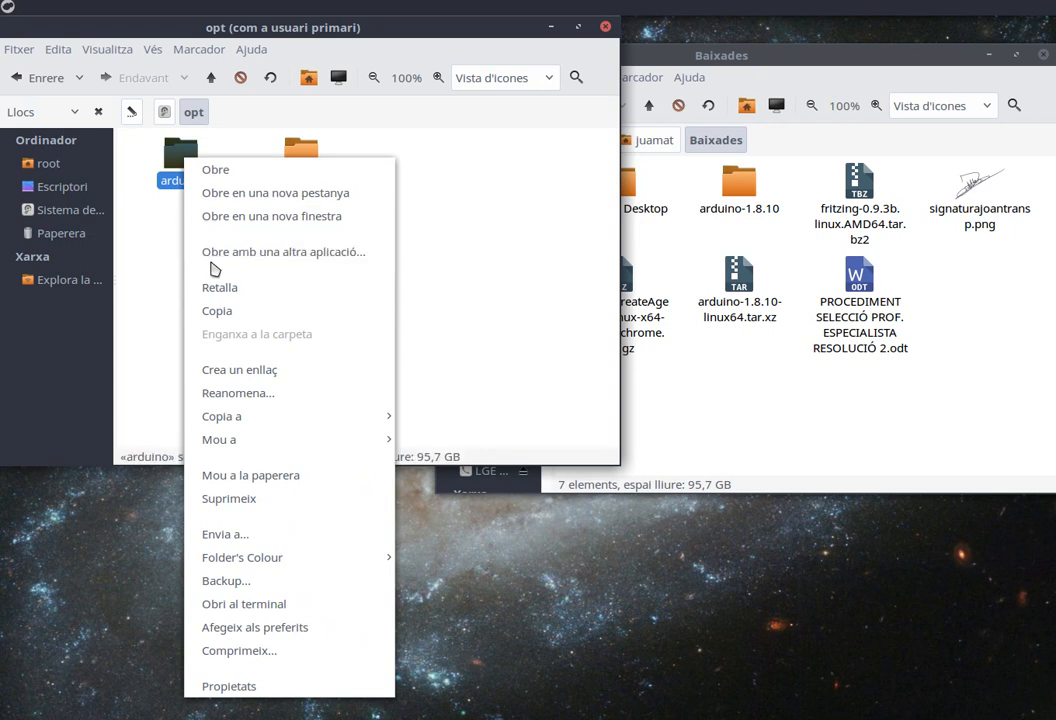
click(231, 395)
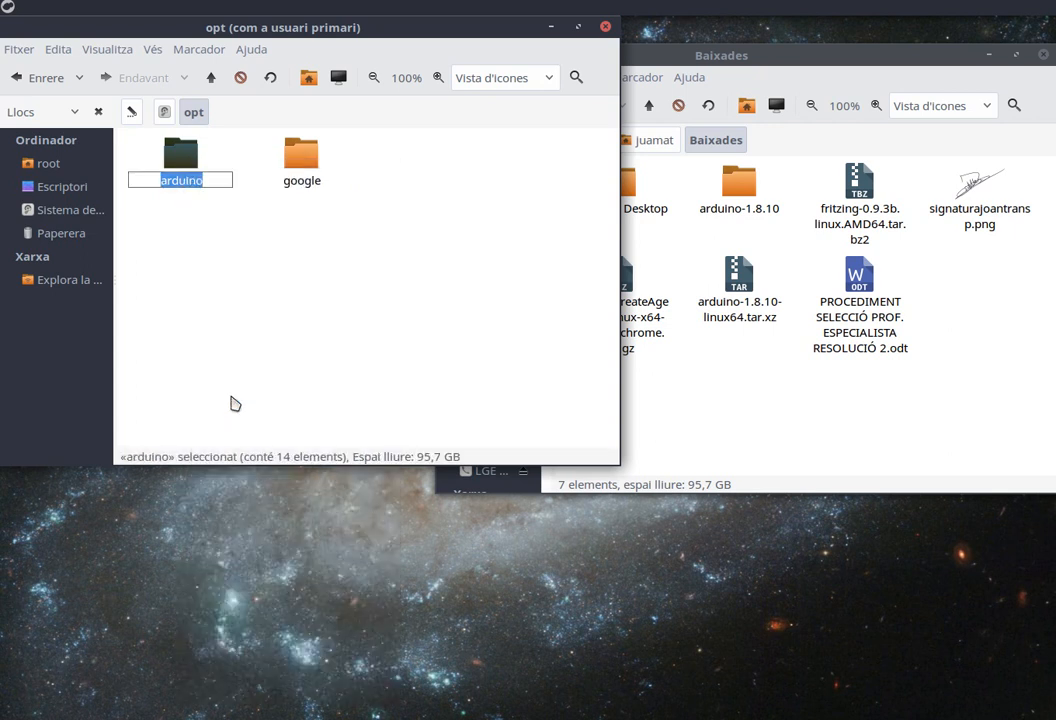
click(211, 179)
text(-1.8.3)
key(Return)
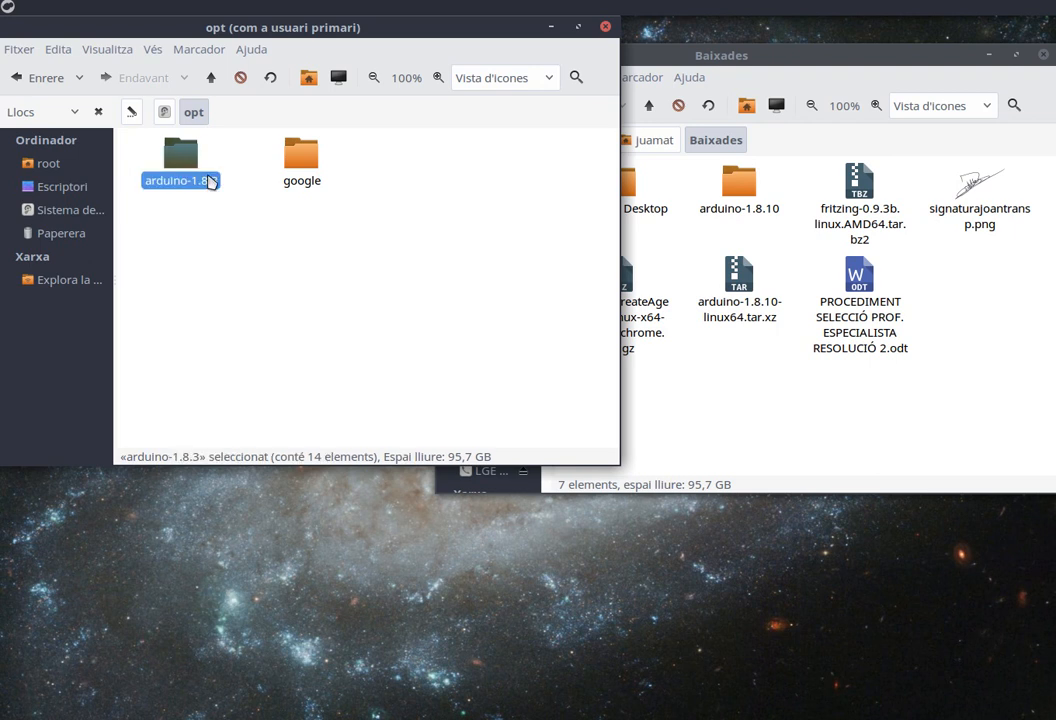
Open the Arduino IDE desktop launcher file in SciTE Text Editor.
drag(198, 32, 456, 98)
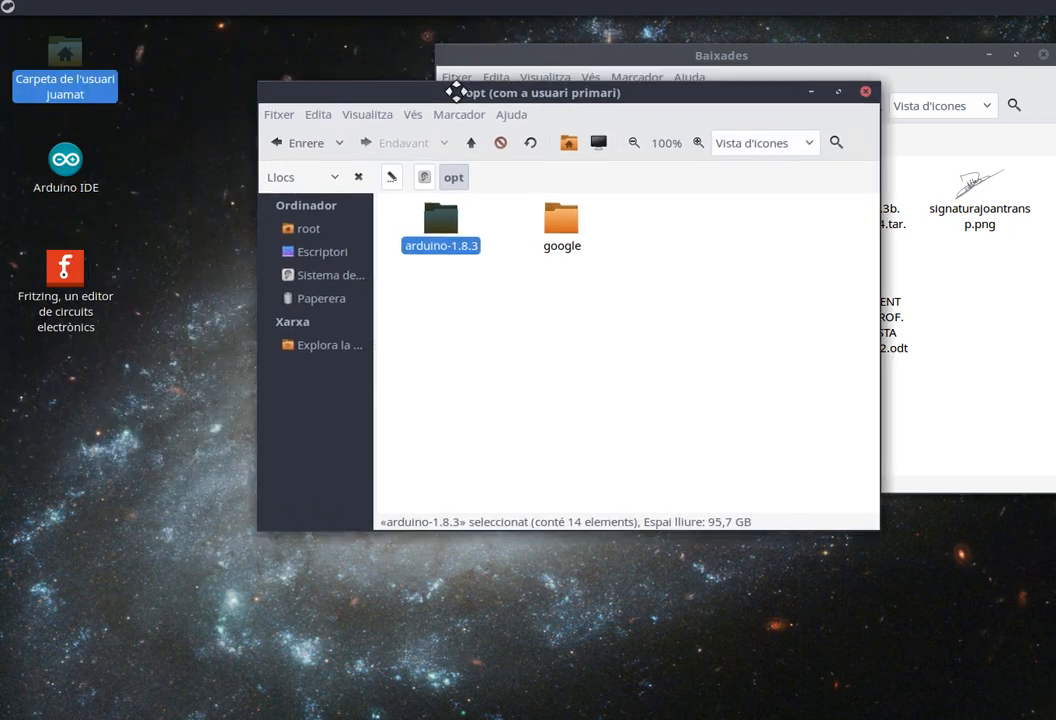
click(10, 8)
text(text)
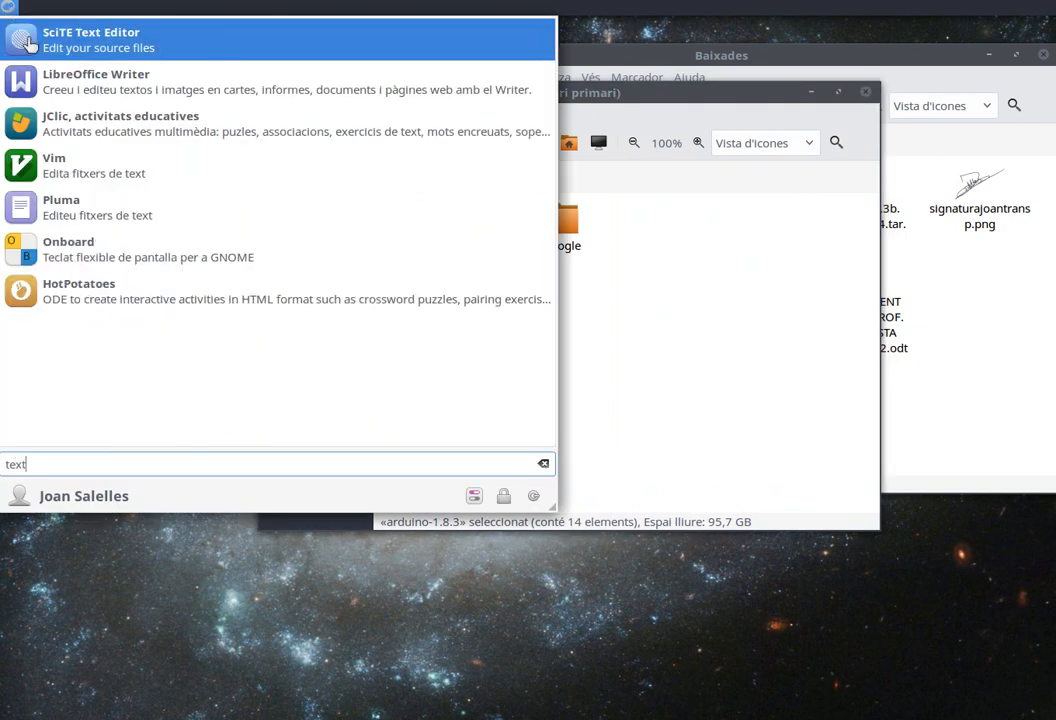
click(22, 35)
drag(106, 20, 446, 128)
drag(62, 165, 493, 276)
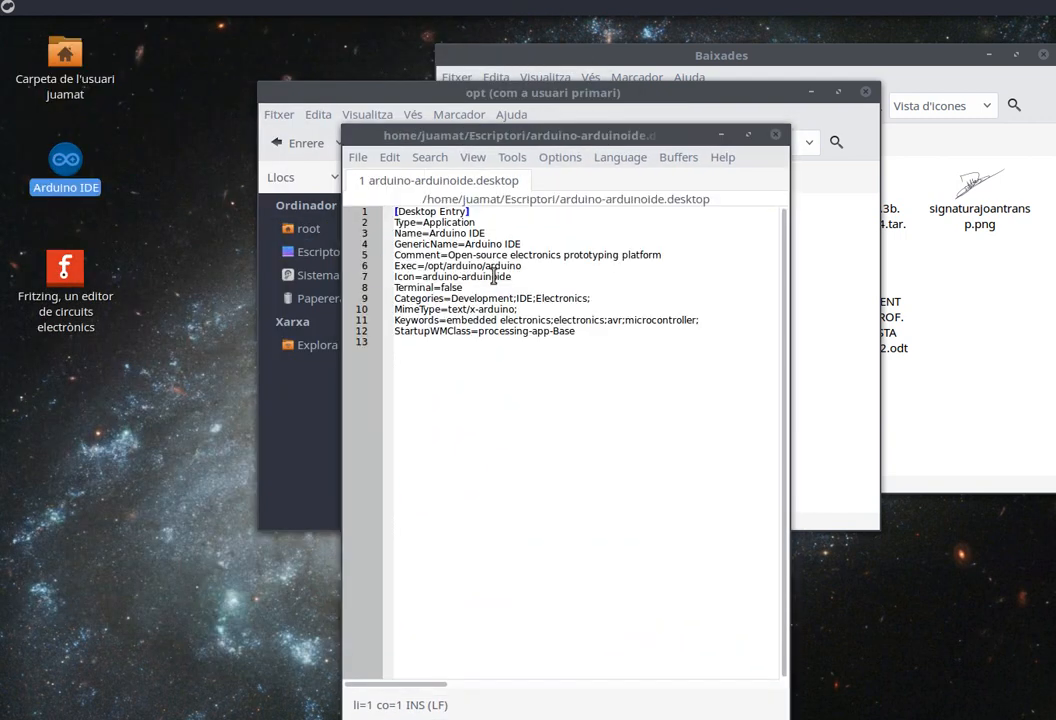
Change the launcher's Exec path to /opt/arduino-1.8.3/arduino.
click(480, 266)
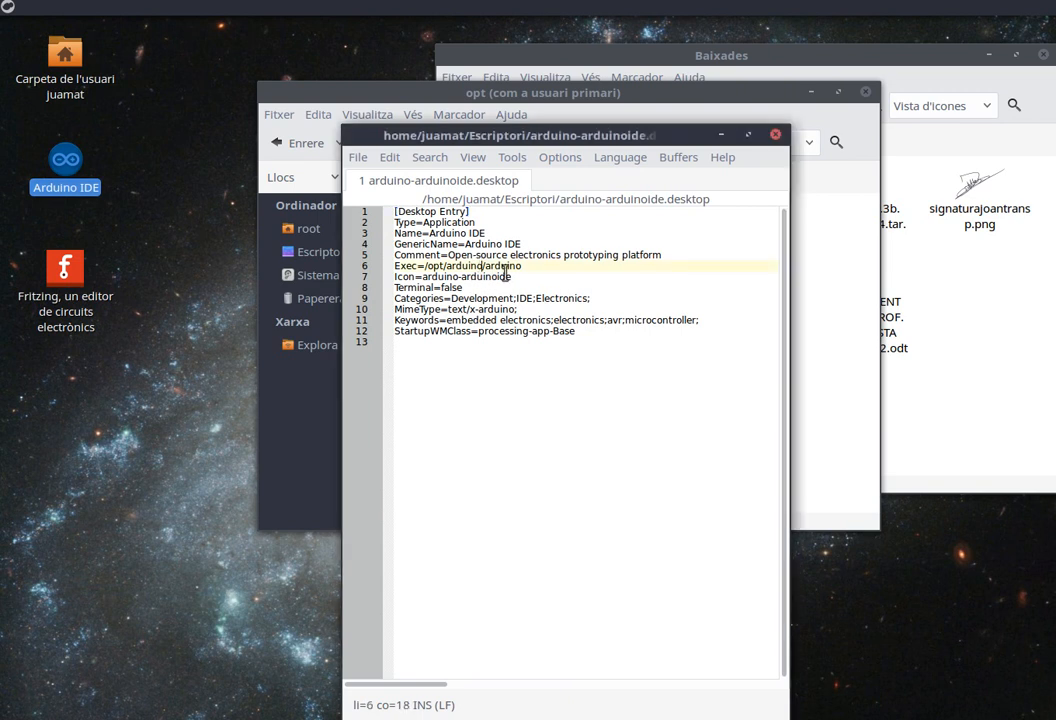
text(-1.8)
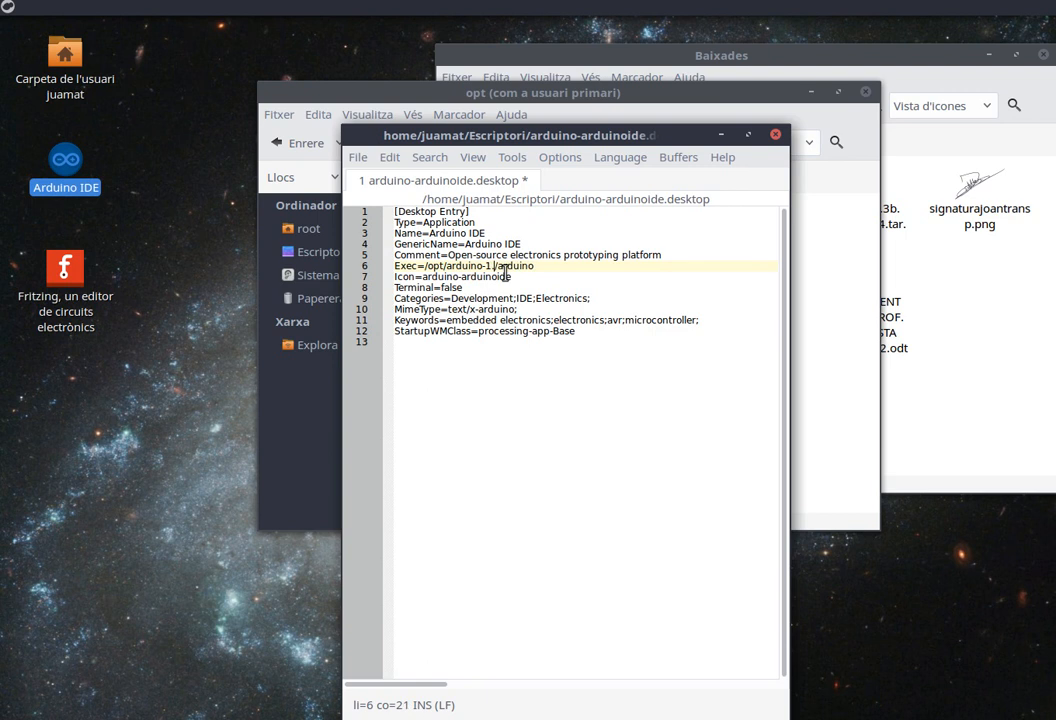
text(.5)
Set the launcher's Name to Arduino IDE 1.8.3 (Inst.), save the file and close the editor.
click(503, 233)
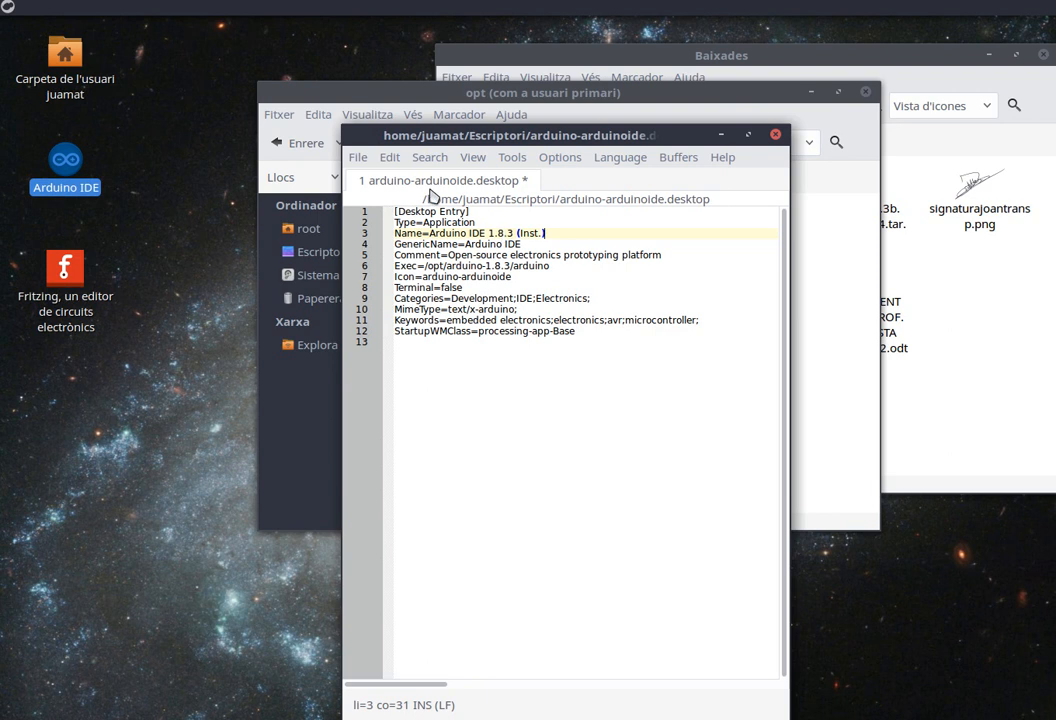
click(358, 158)
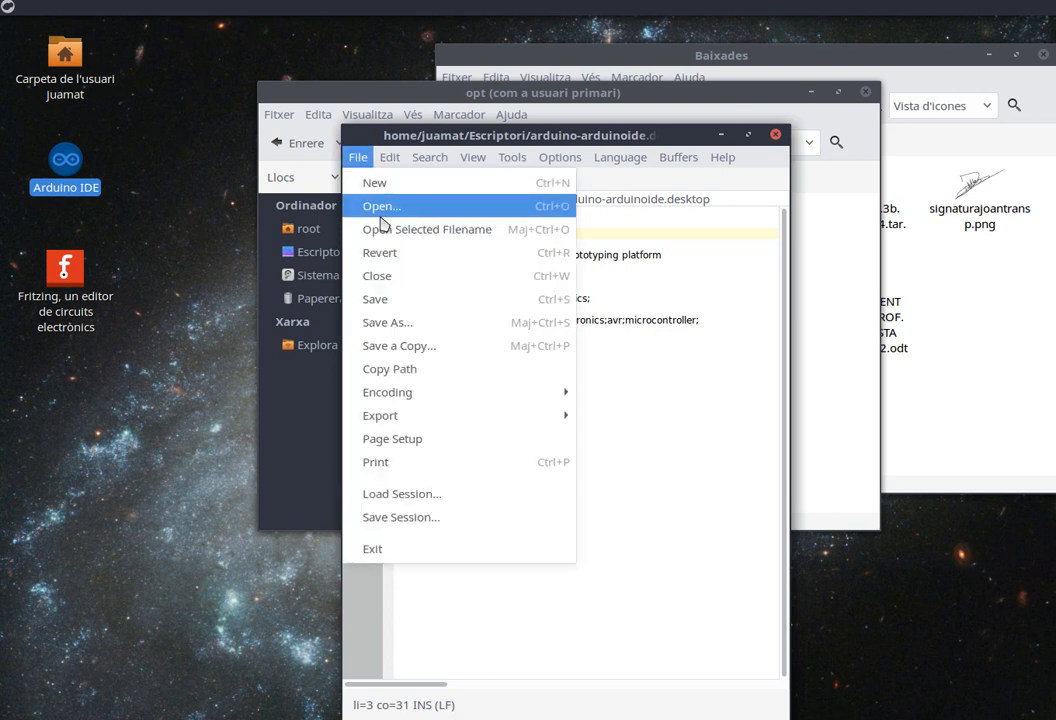
click(378, 299)
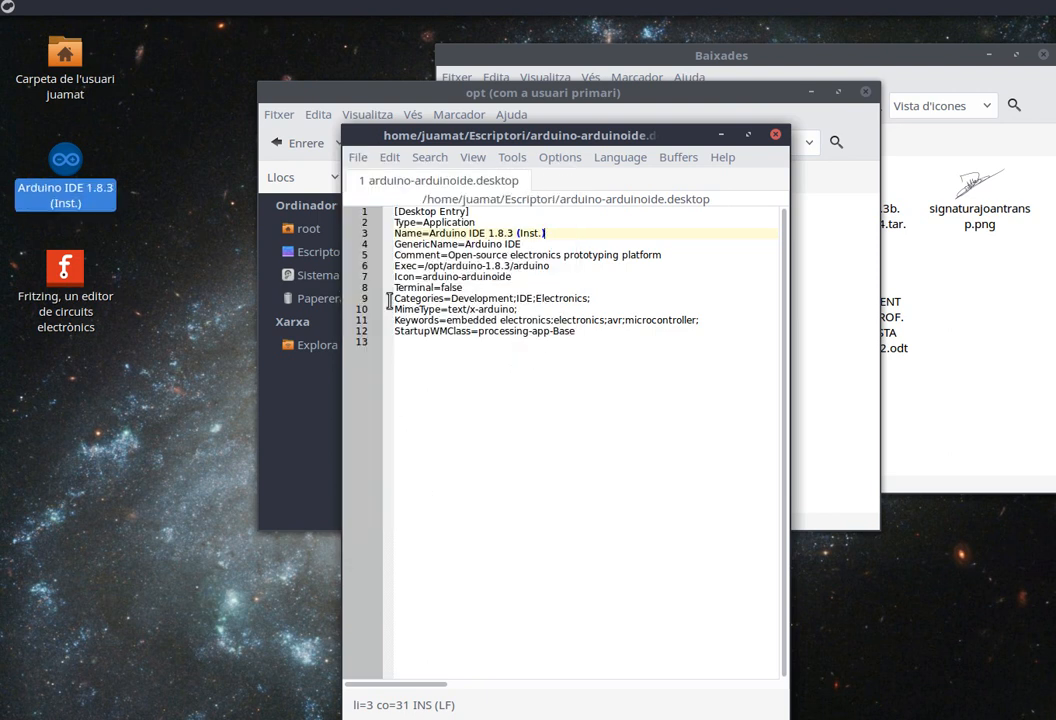
click(775, 135)
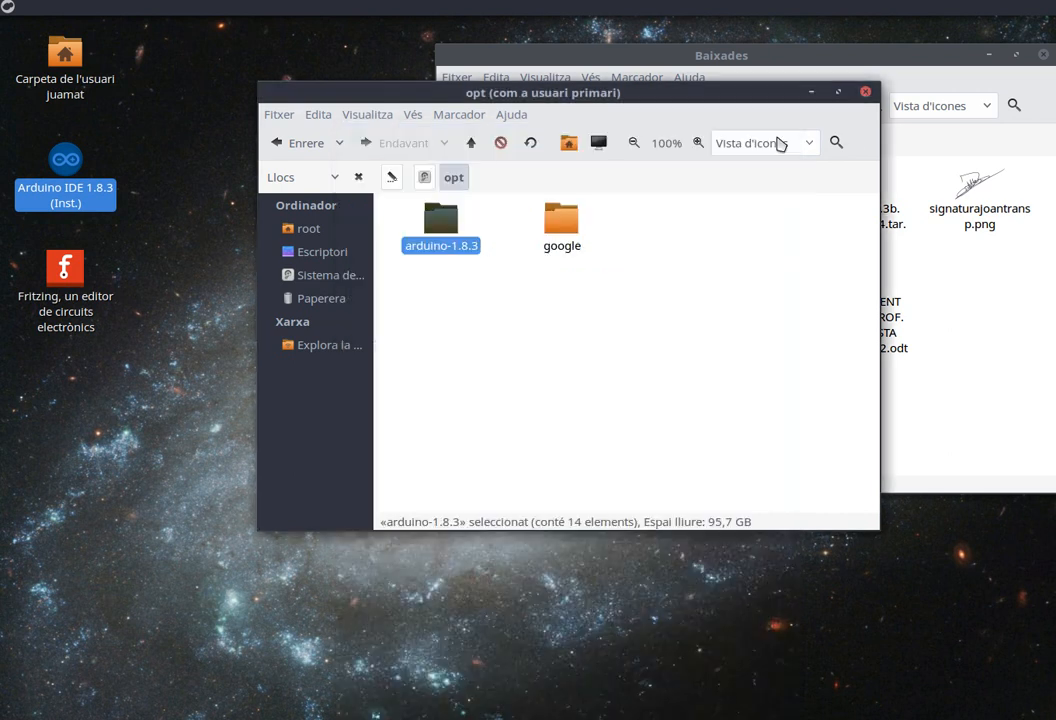
Test-launch Arduino IDE 1.8.3 from the desktop launcher, declining the update offer, then close it.
double_click(80, 167)
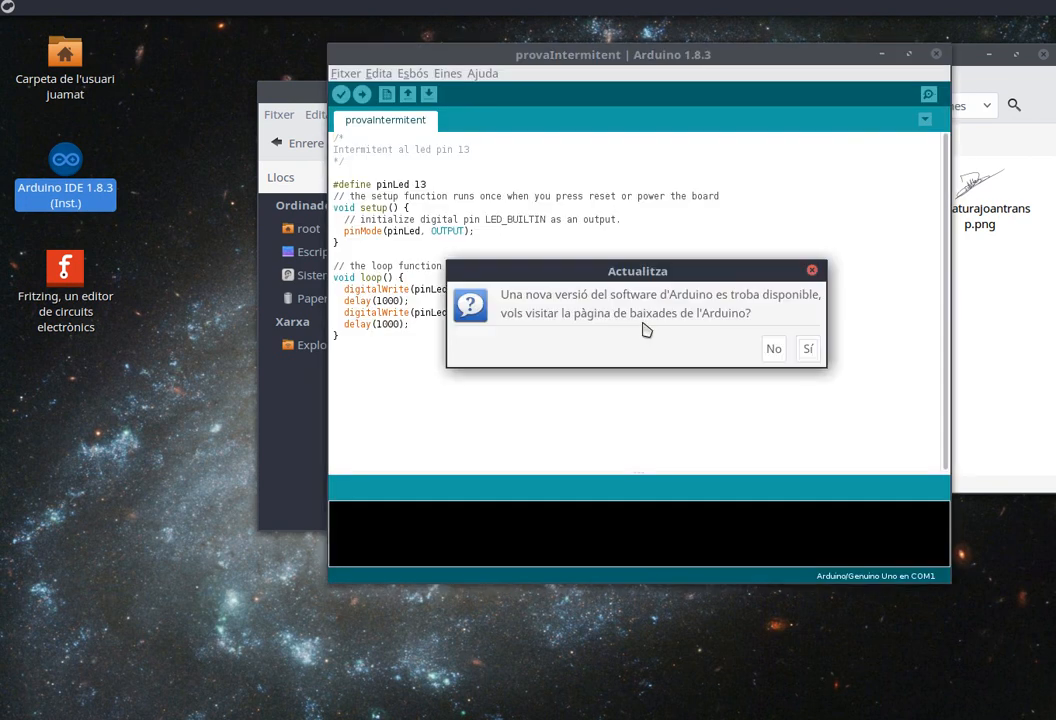
click(771, 349)
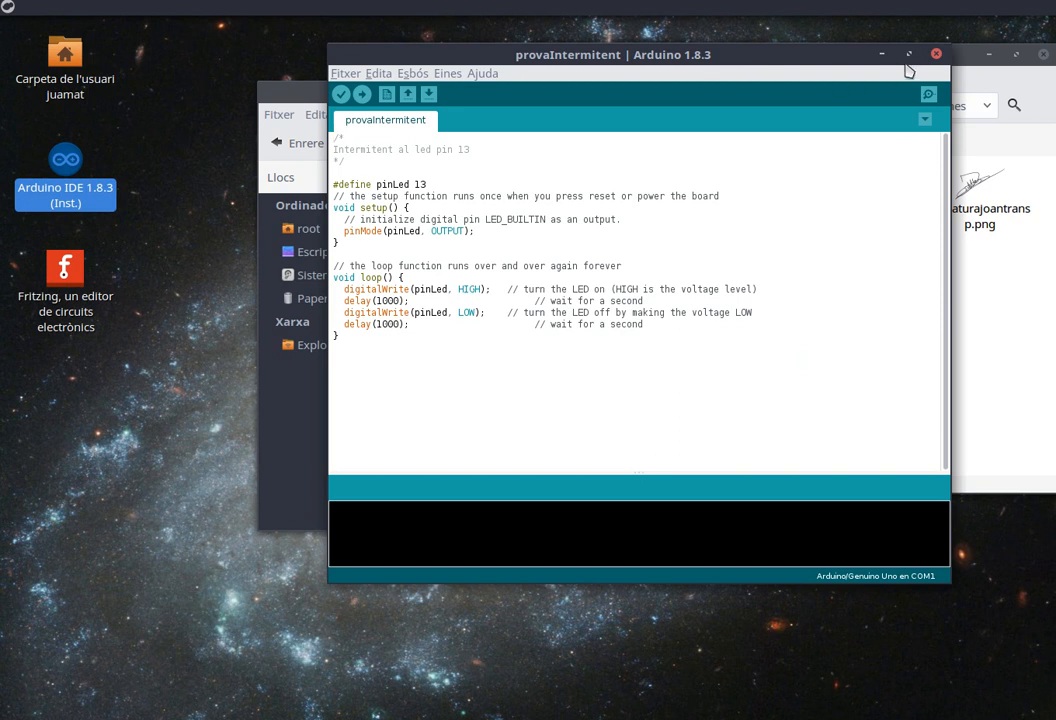
click(937, 55)
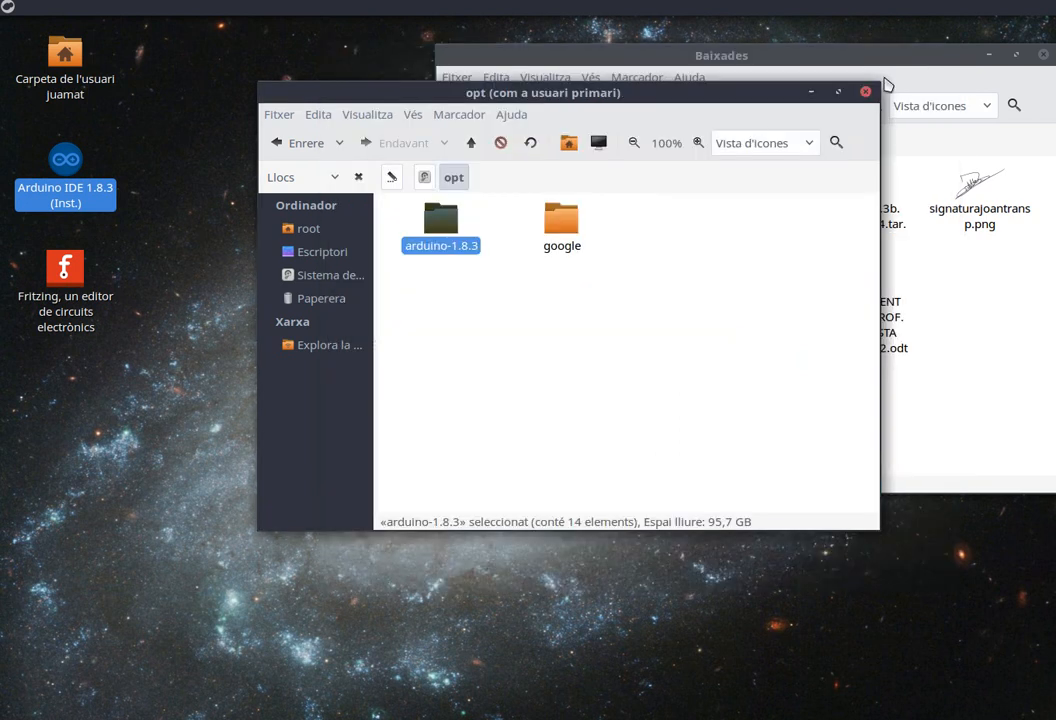
Copy the arduino-1.8.10 folder from the user's Baixades folder.
drag(658, 99, 660, 119)
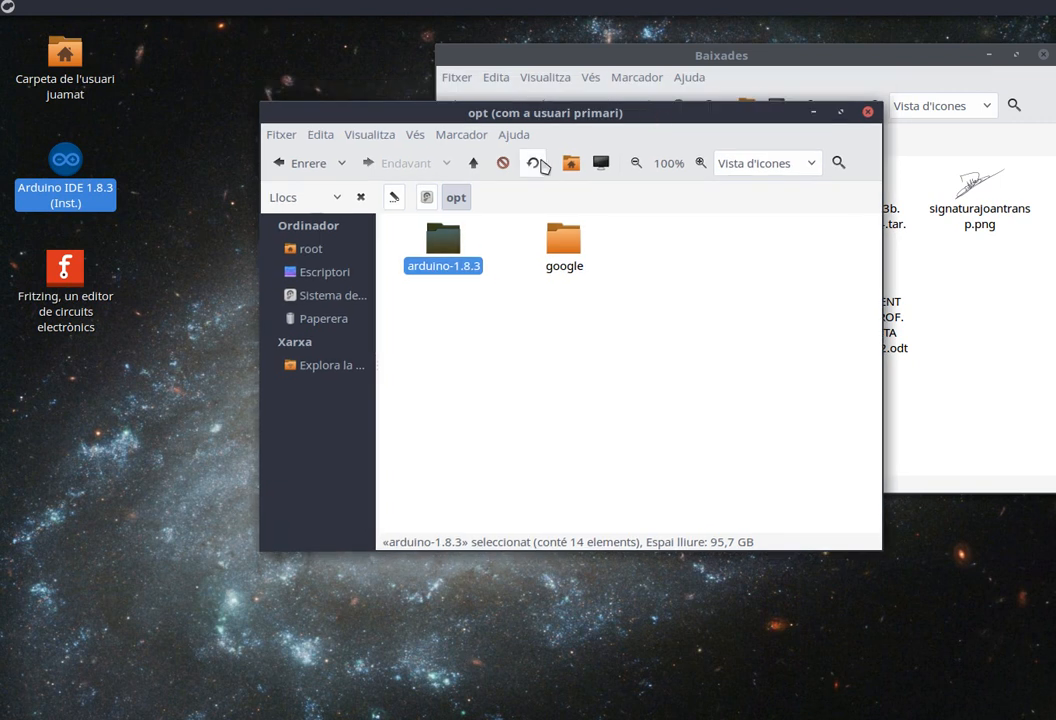
click(332, 297)
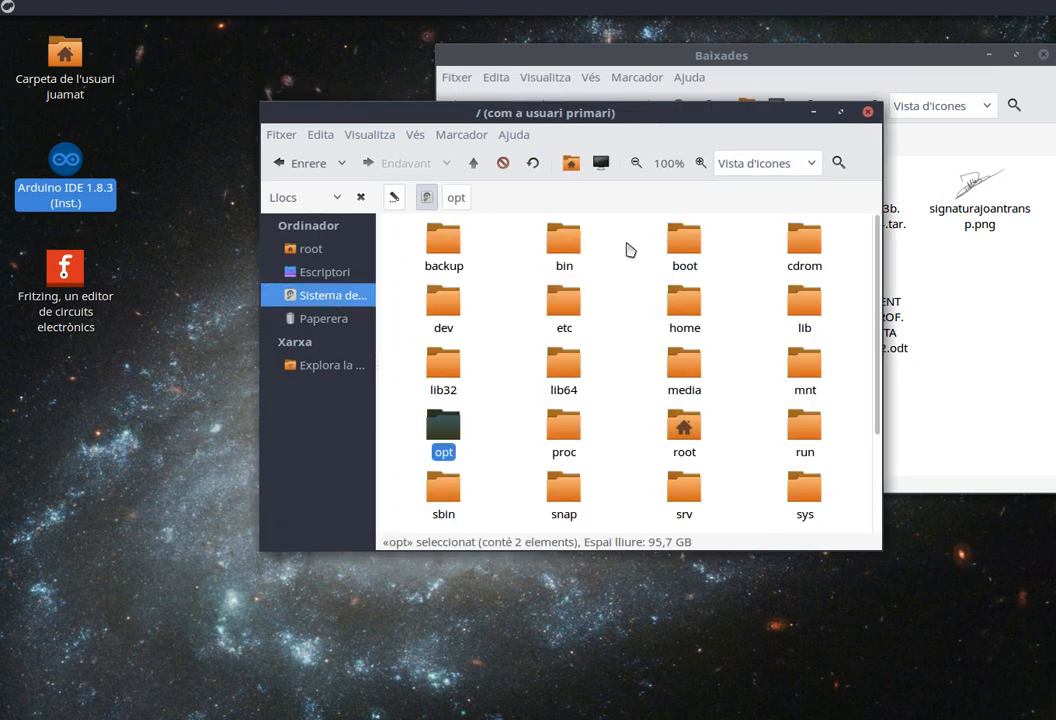
double_click(679, 304)
double_click(443, 245)
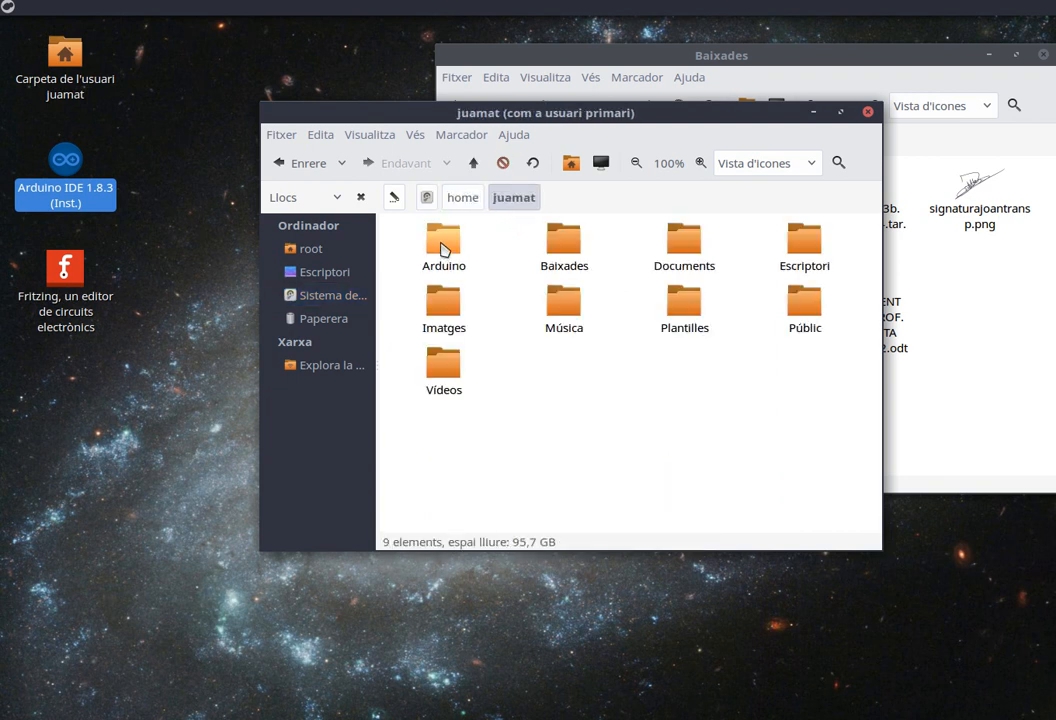
double_click(568, 250)
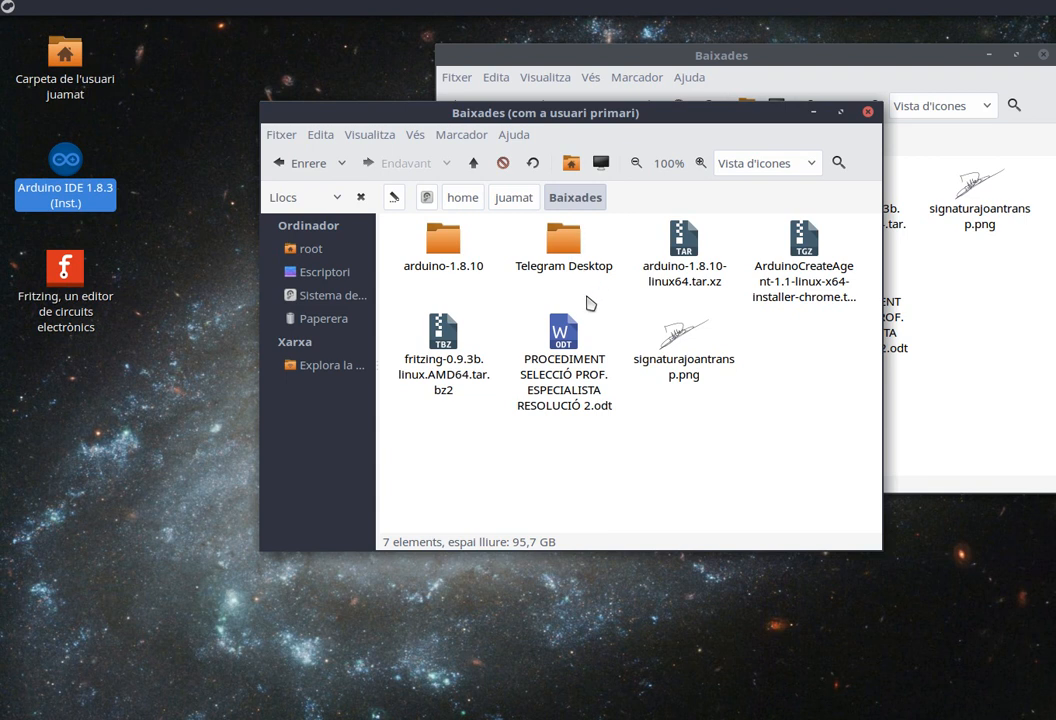
right_click(438, 243)
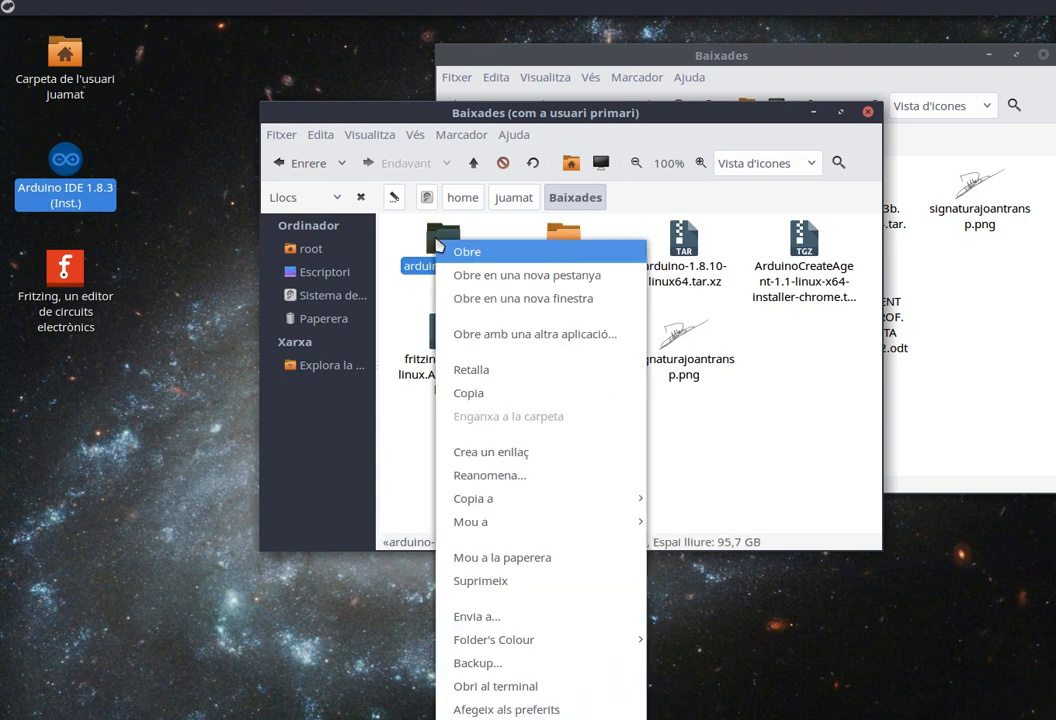
click(475, 398)
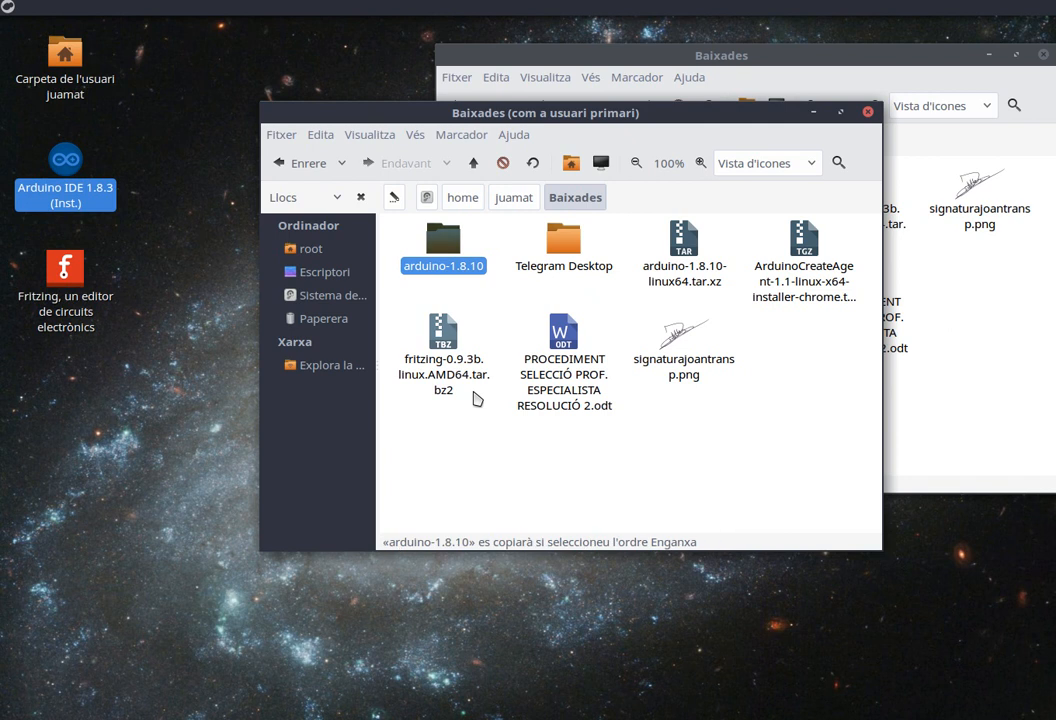
Paste the arduino-1.8.10 folder into /opt.
click(339, 300)
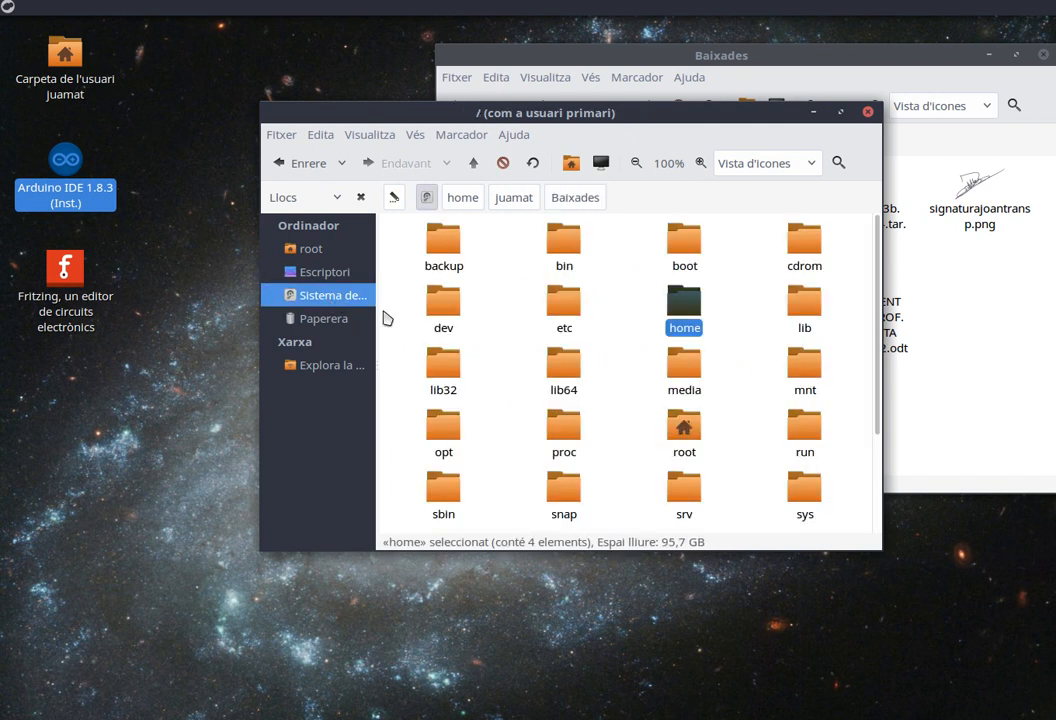
double_click(444, 432)
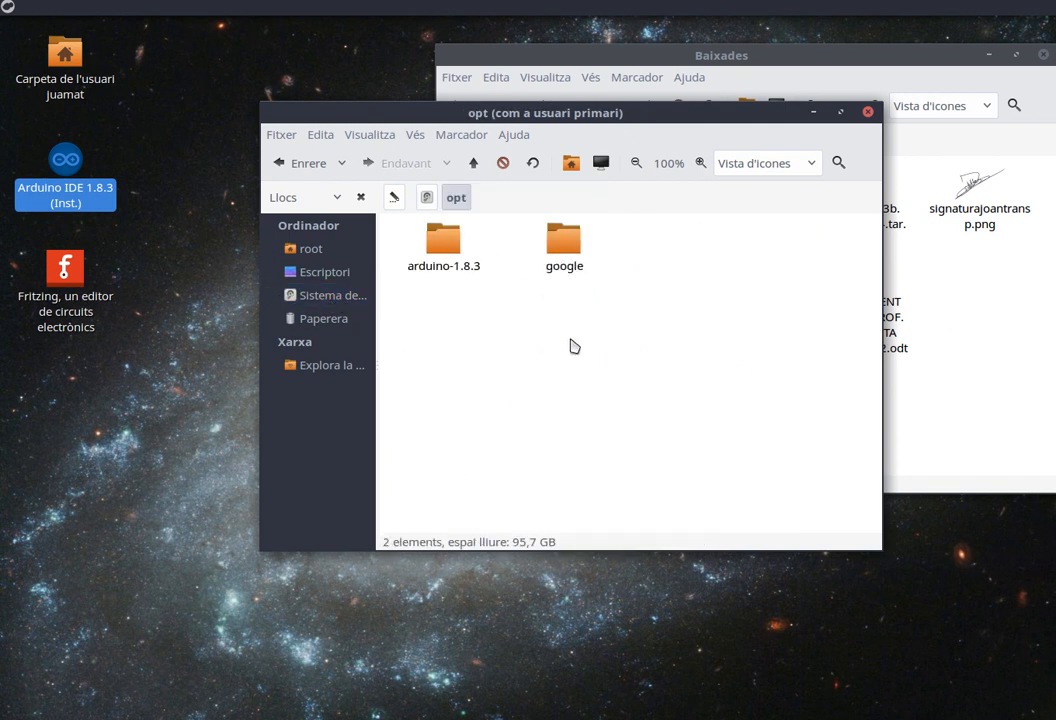
right_click(514, 337)
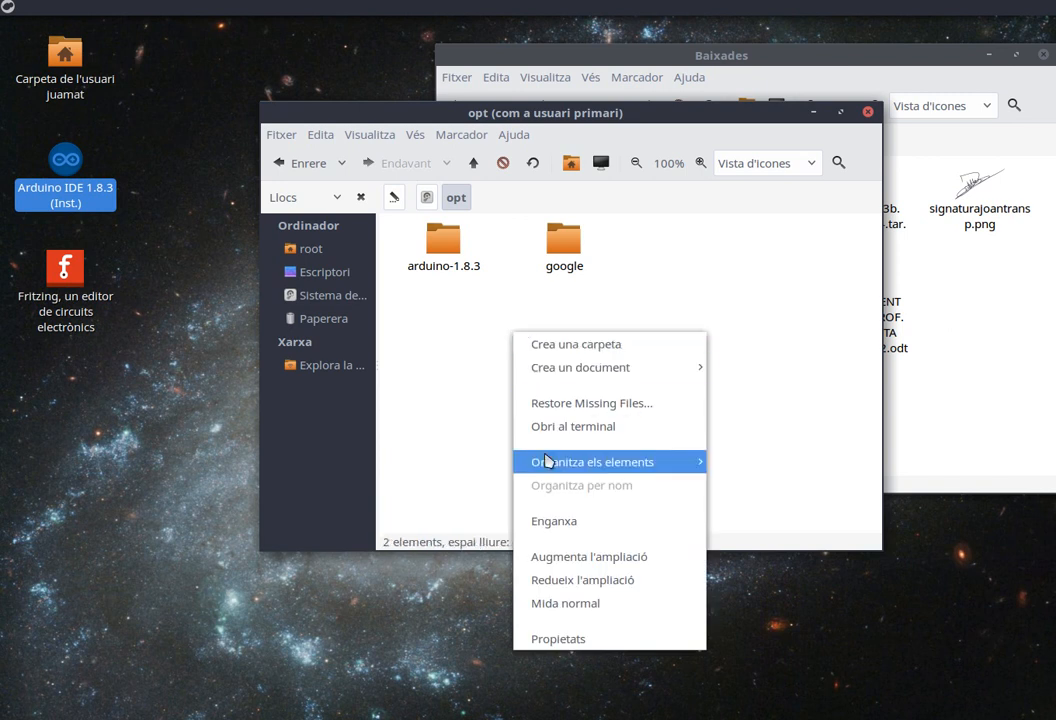
click(557, 520)
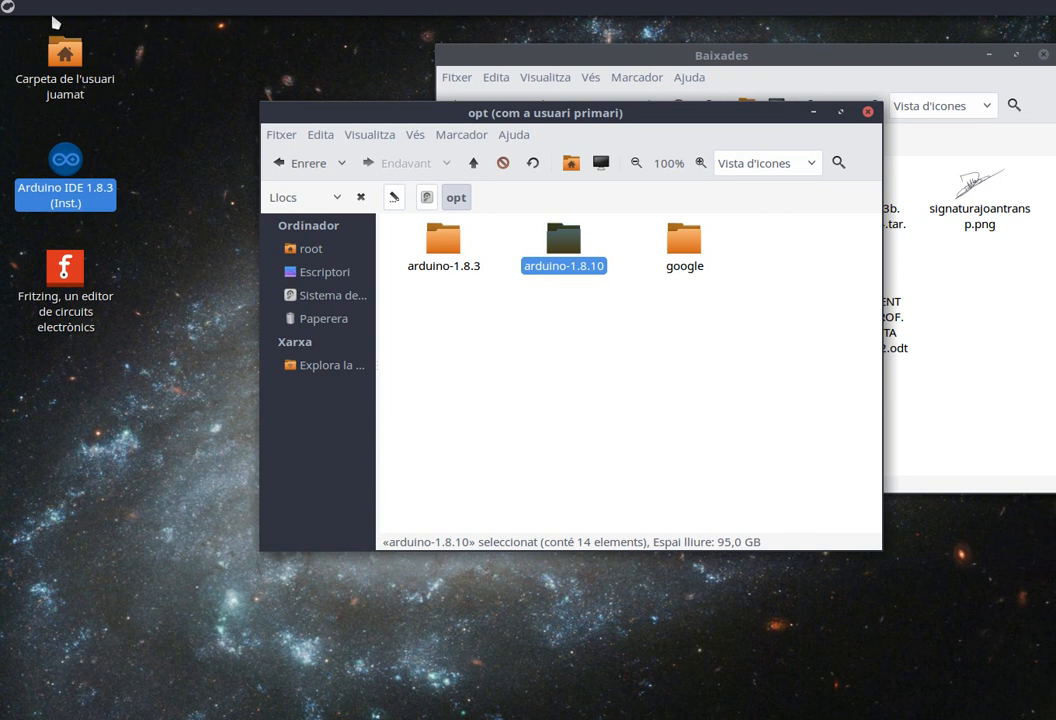
Open SciTE Text Editor and load the Arduino IDE 1.8.3 desktop launcher file into it.
click(10, 10)
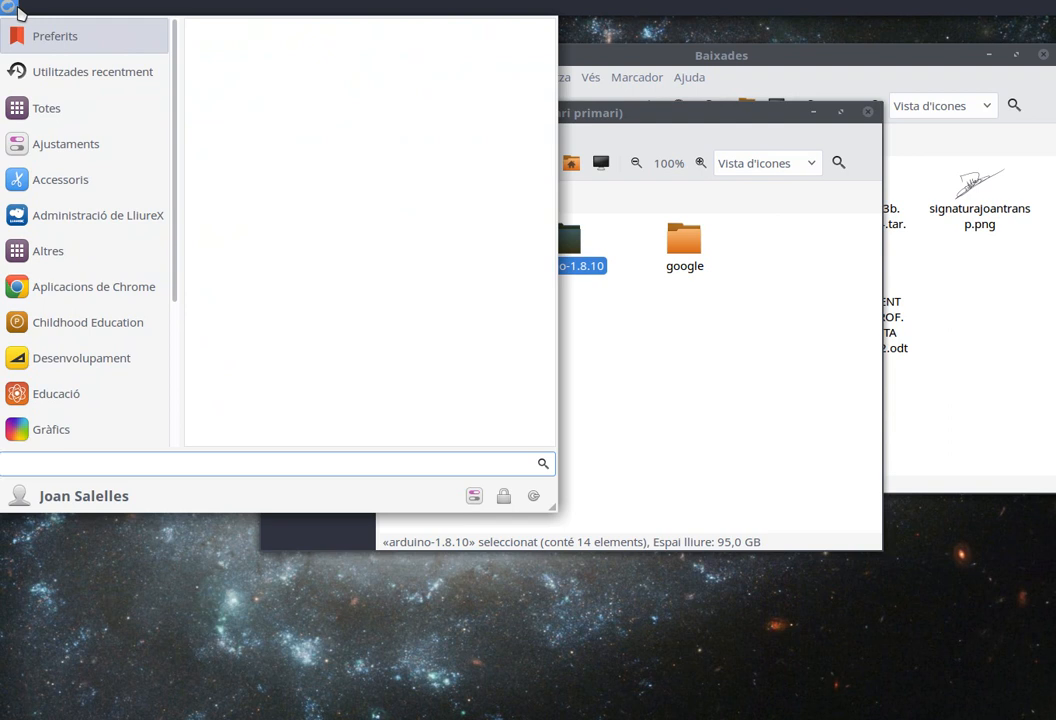
text(text)
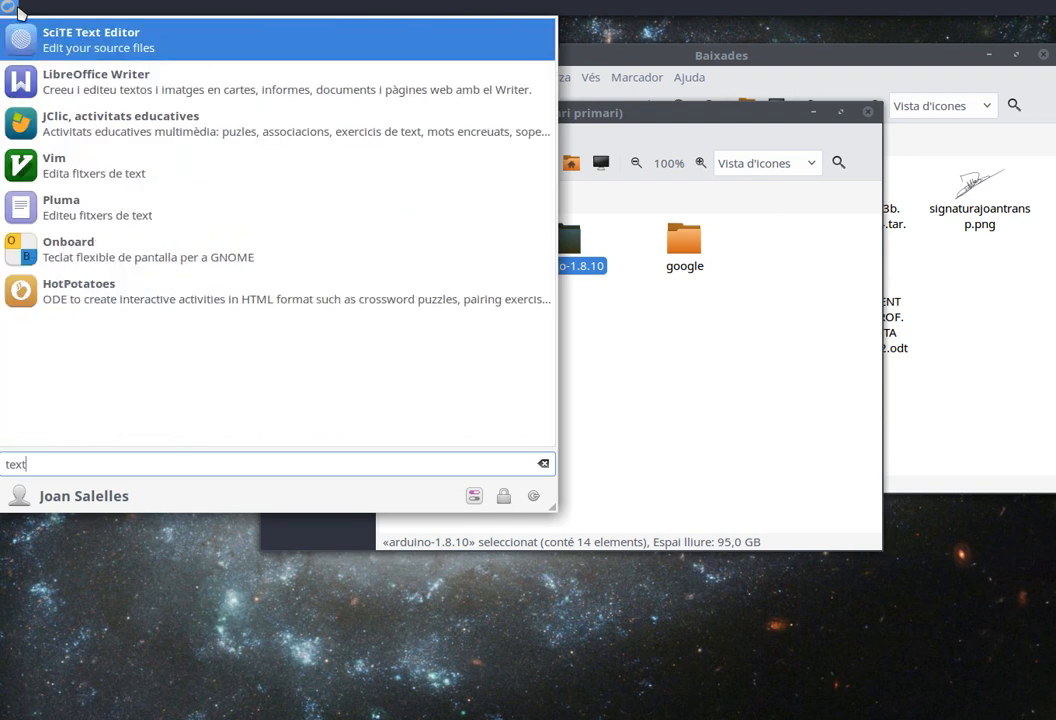
click(106, 48)
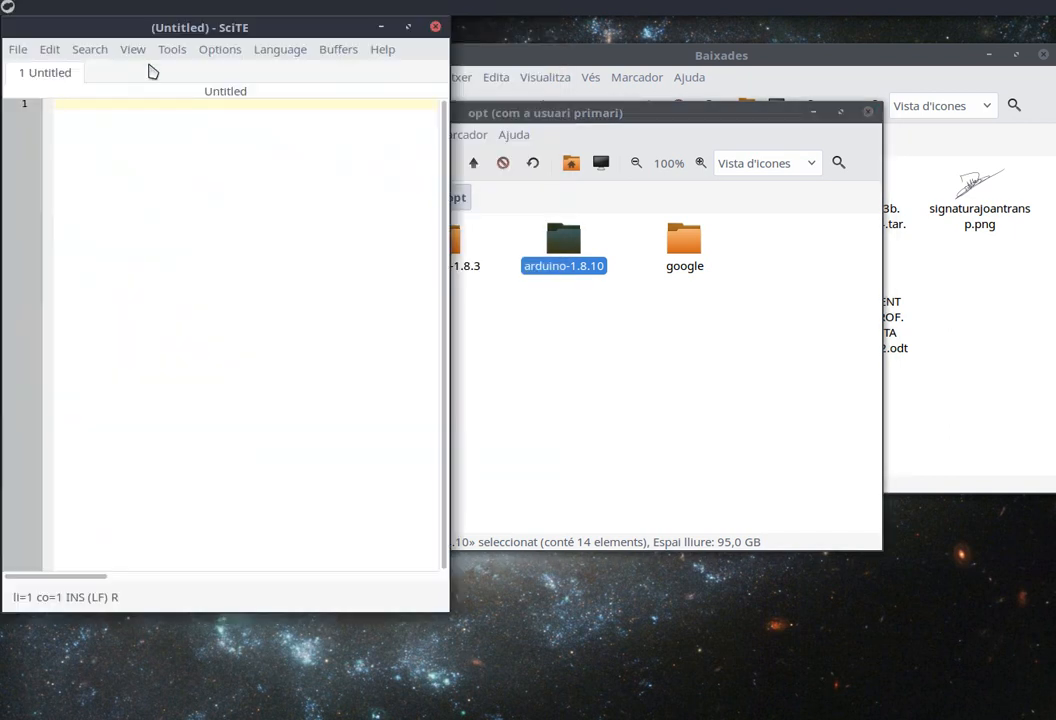
drag(168, 27, 540, 96)
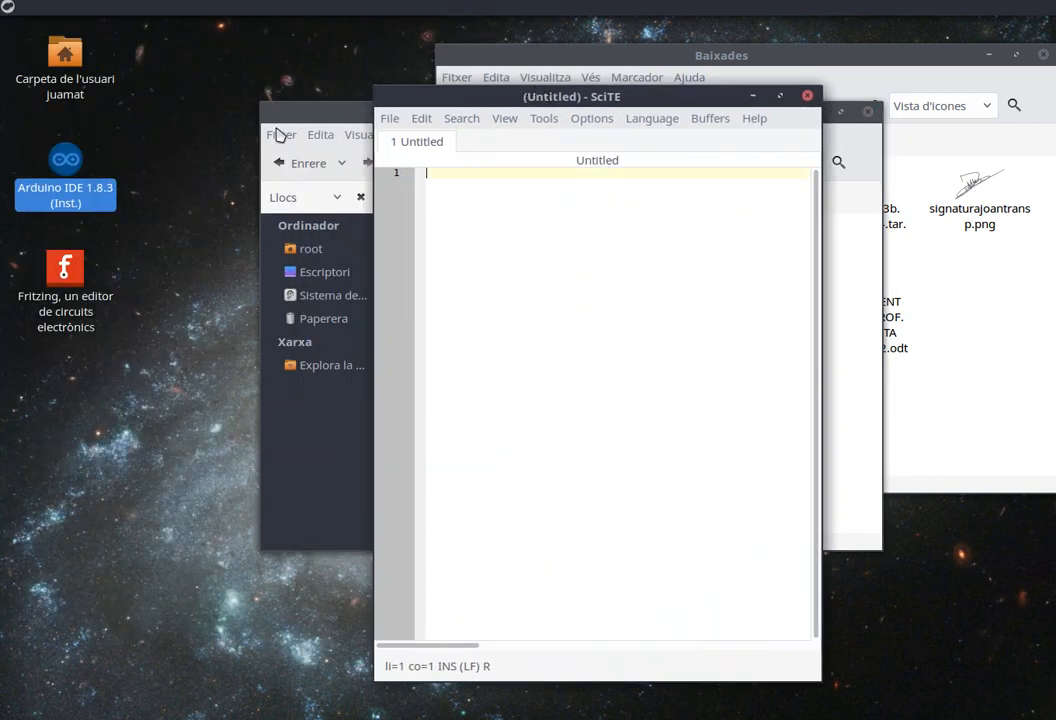
drag(73, 160, 571, 242)
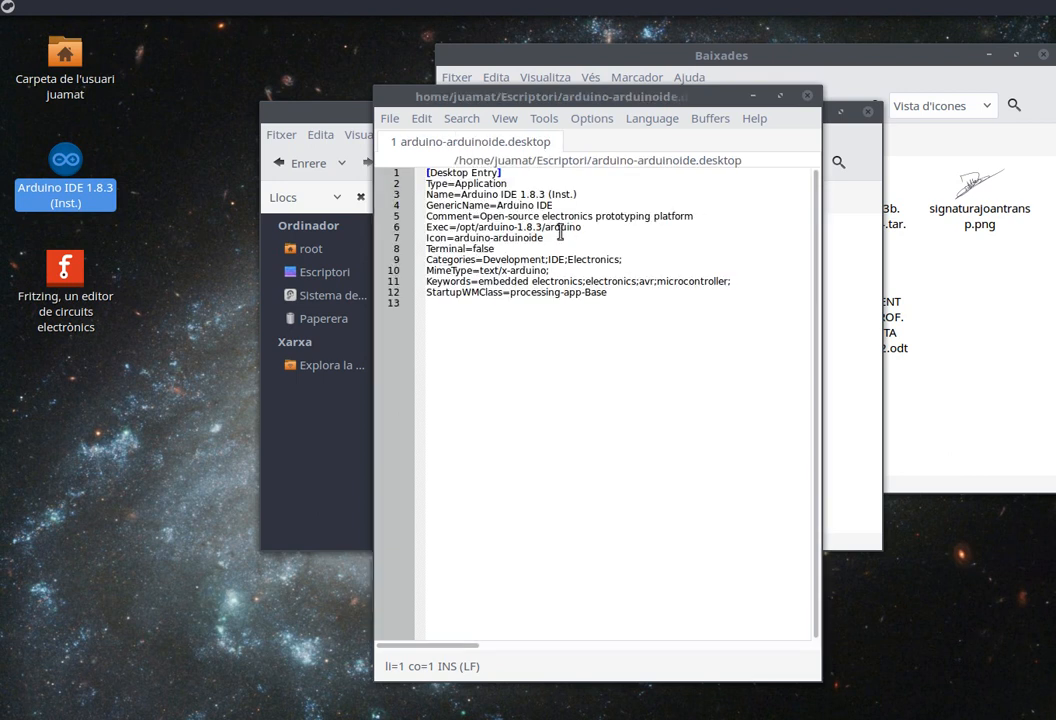
Change the launcher's Name to Arduino IDE 1.8.10 (Inst.) and its Exec path to /opt/arduino-1.8.10/arduino.
click(546, 193)
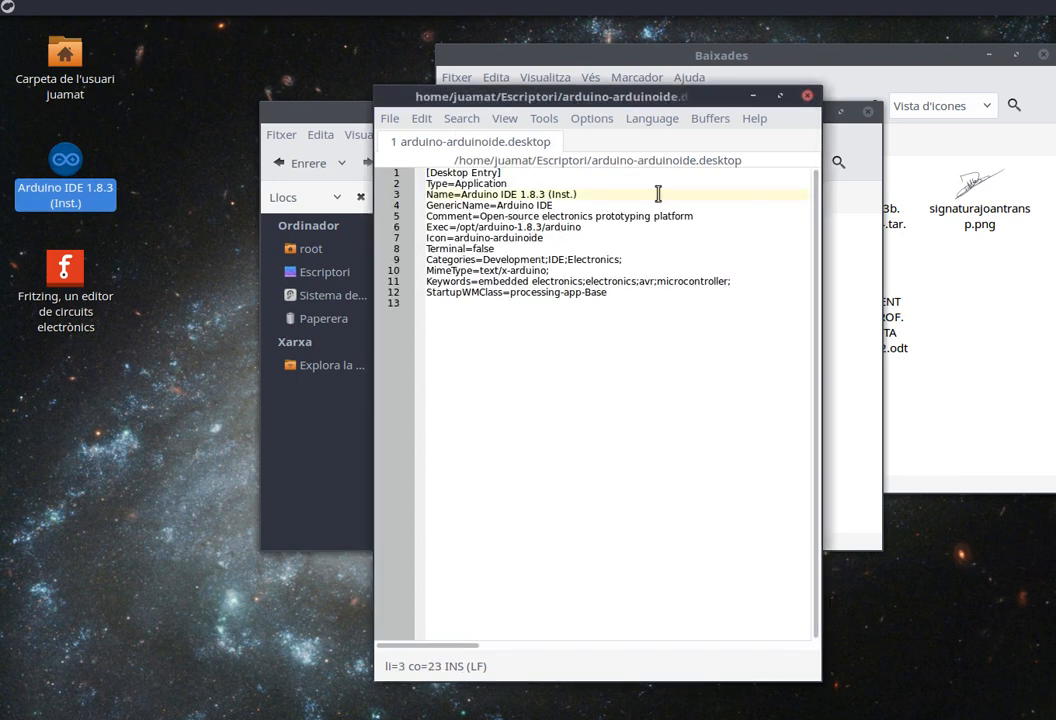
key(BackSpace)
text(10)
click(541, 227)
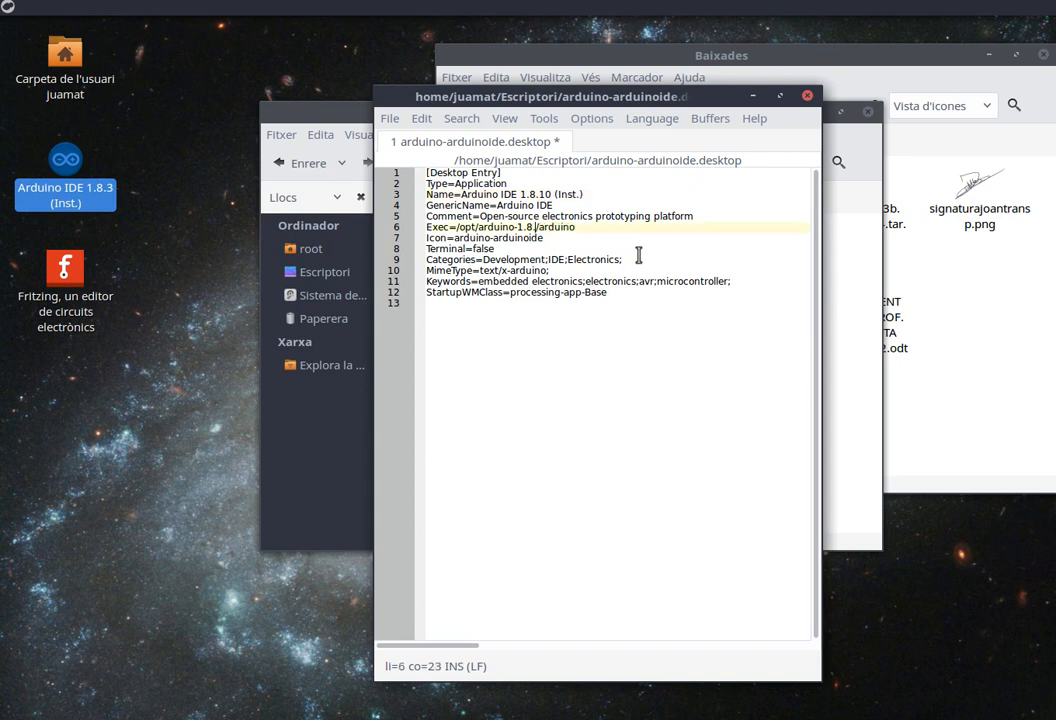
key(BackSpace)
text(10)
Show the location bar and open the arduino-1.8.10 folder in /opt to check the arduino executable's path.
drag(566, 94, 690, 316)
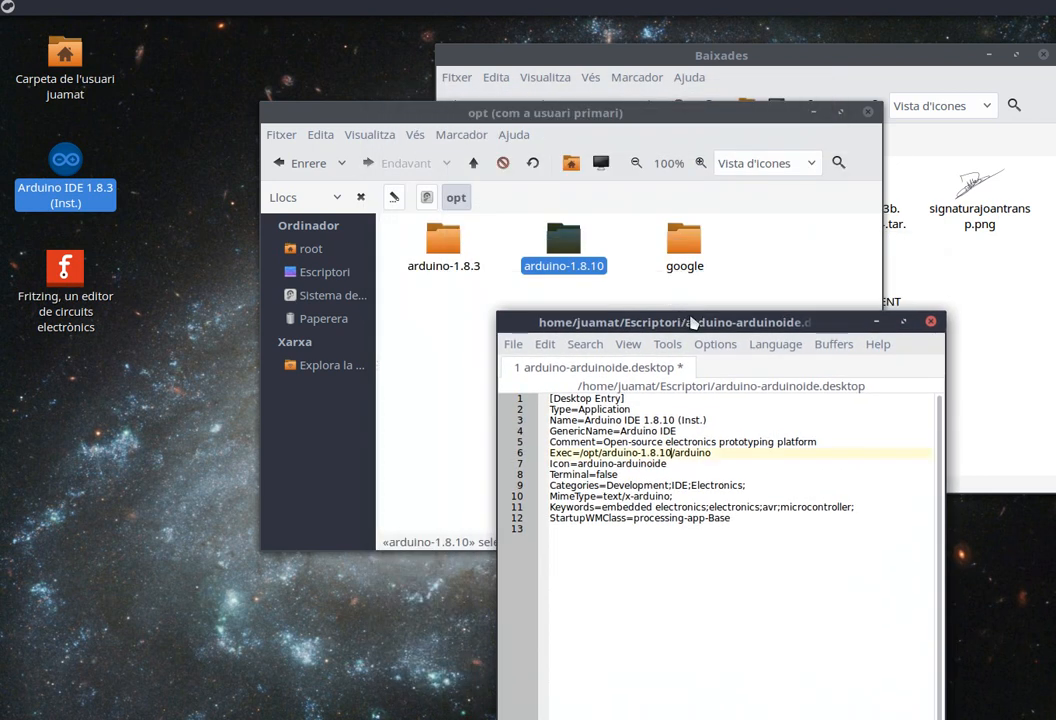
click(394, 197)
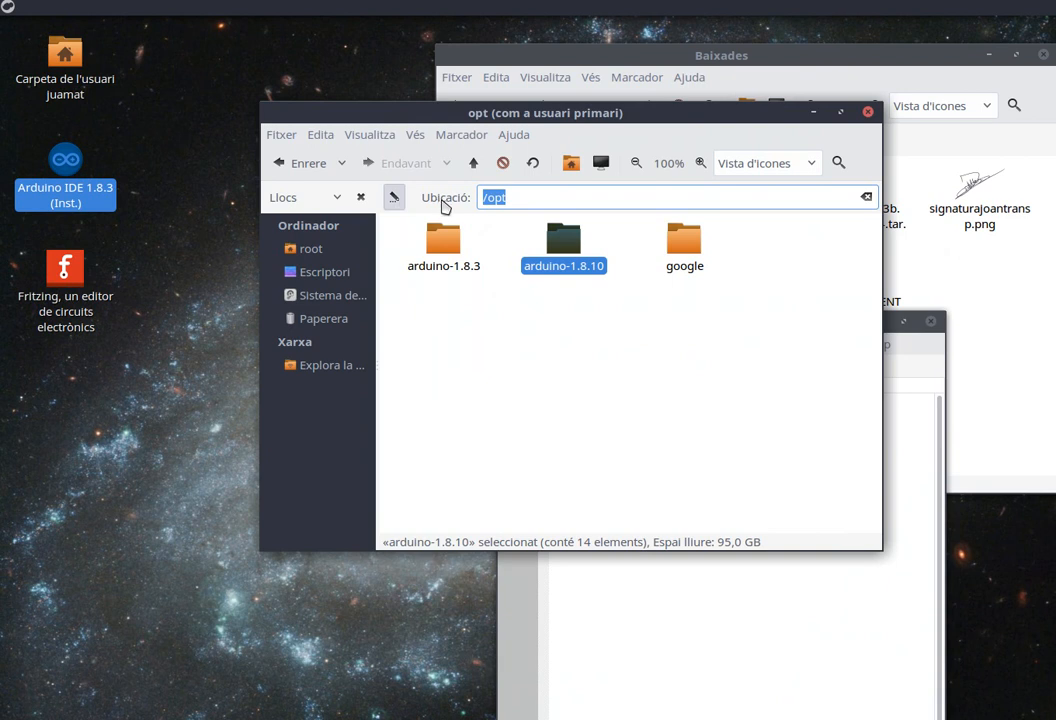
double_click(561, 247)
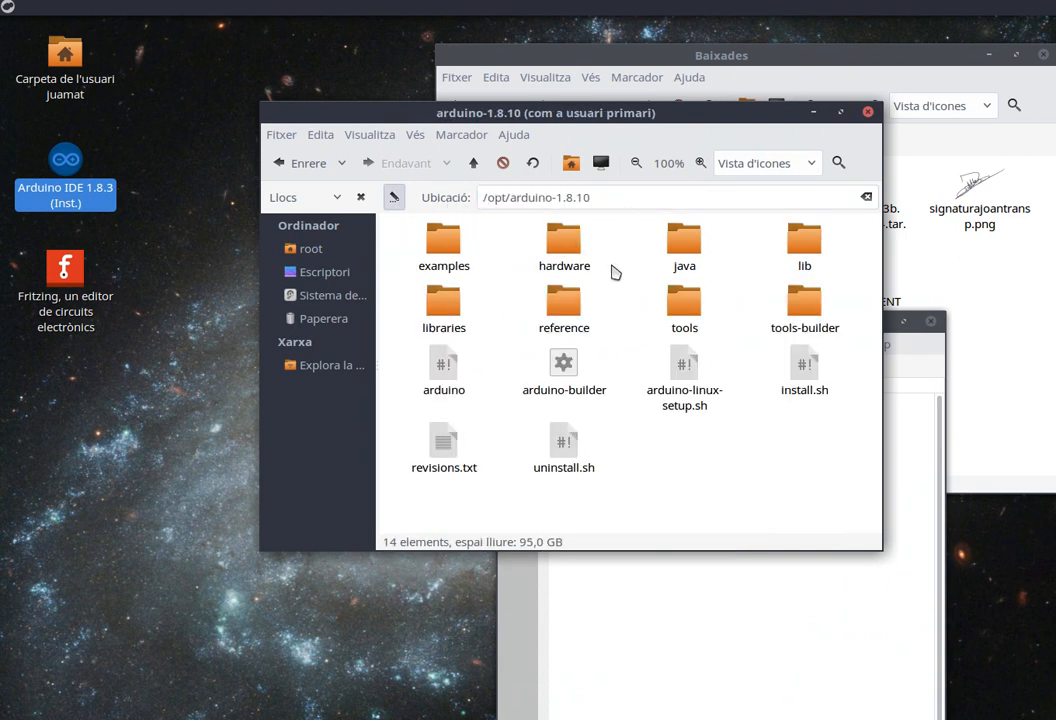
Save the edited launcher on the desktop under the new name arduino-arduinoide1.8.10.desktop.
click(903, 466)
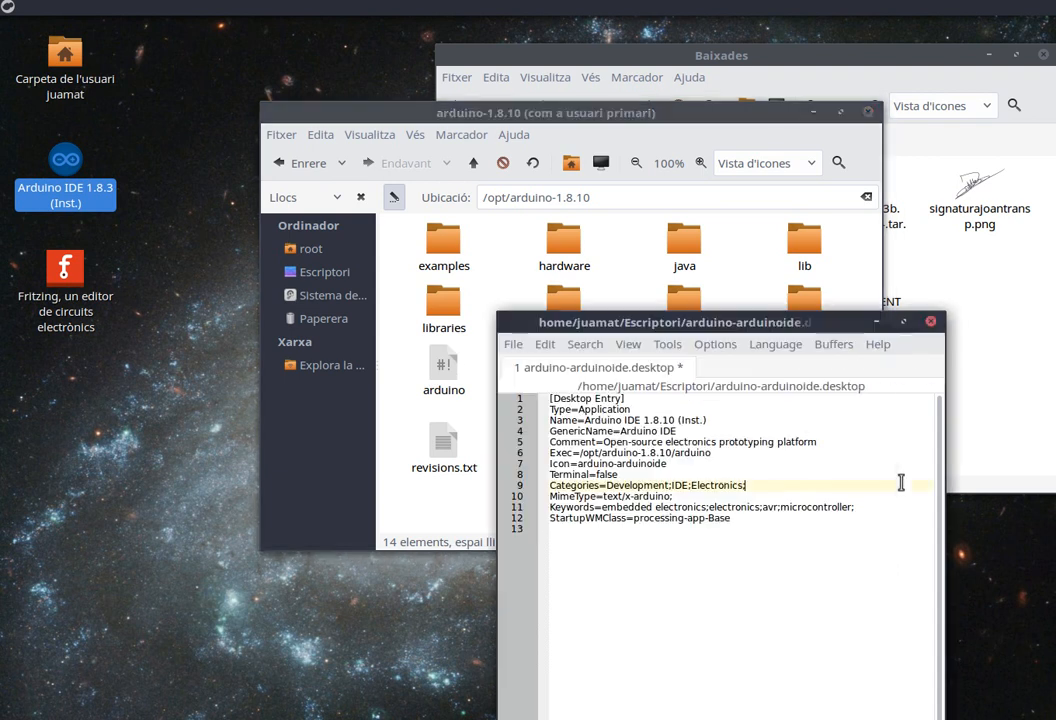
drag(760, 255, 861, 140)
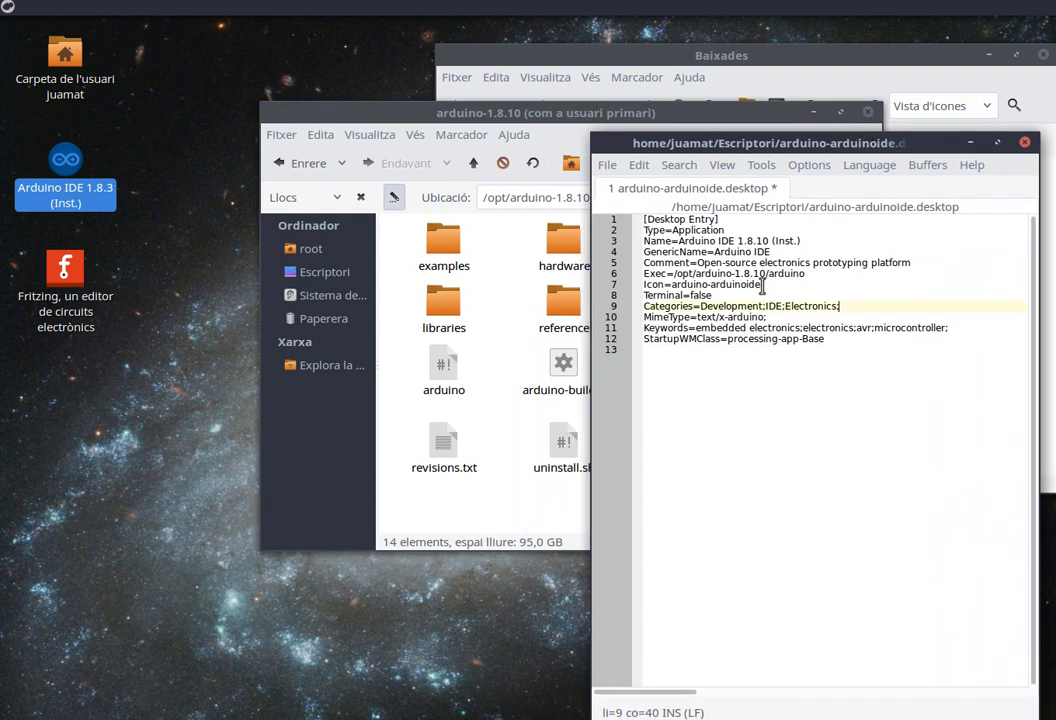
drag(729, 145, 748, 118)
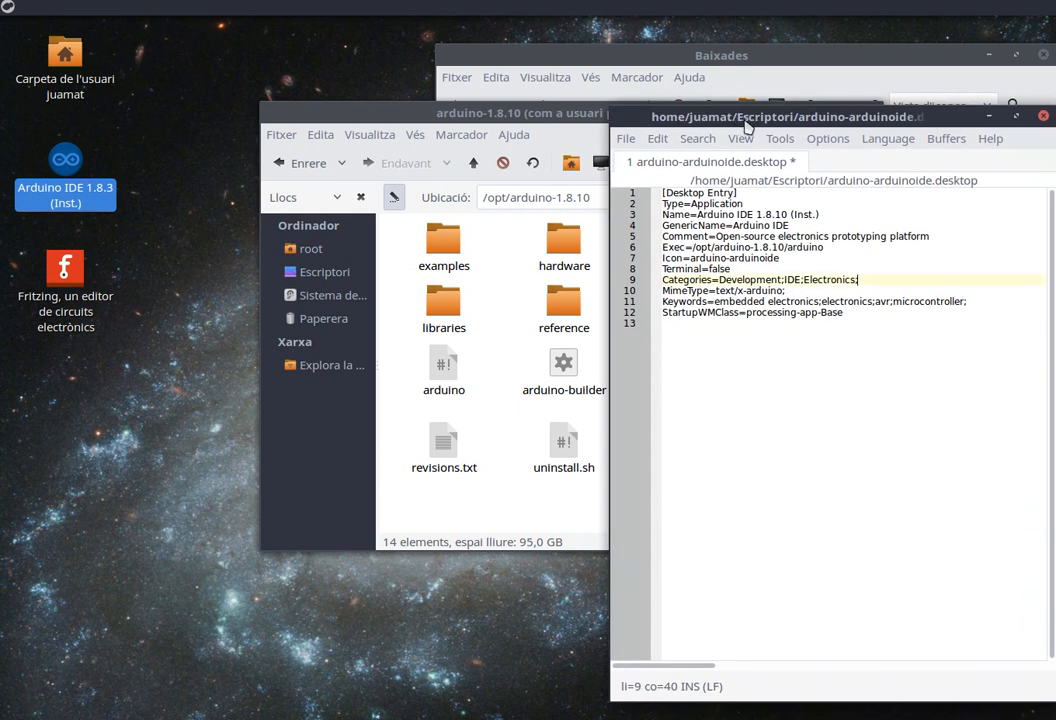
click(627, 140)
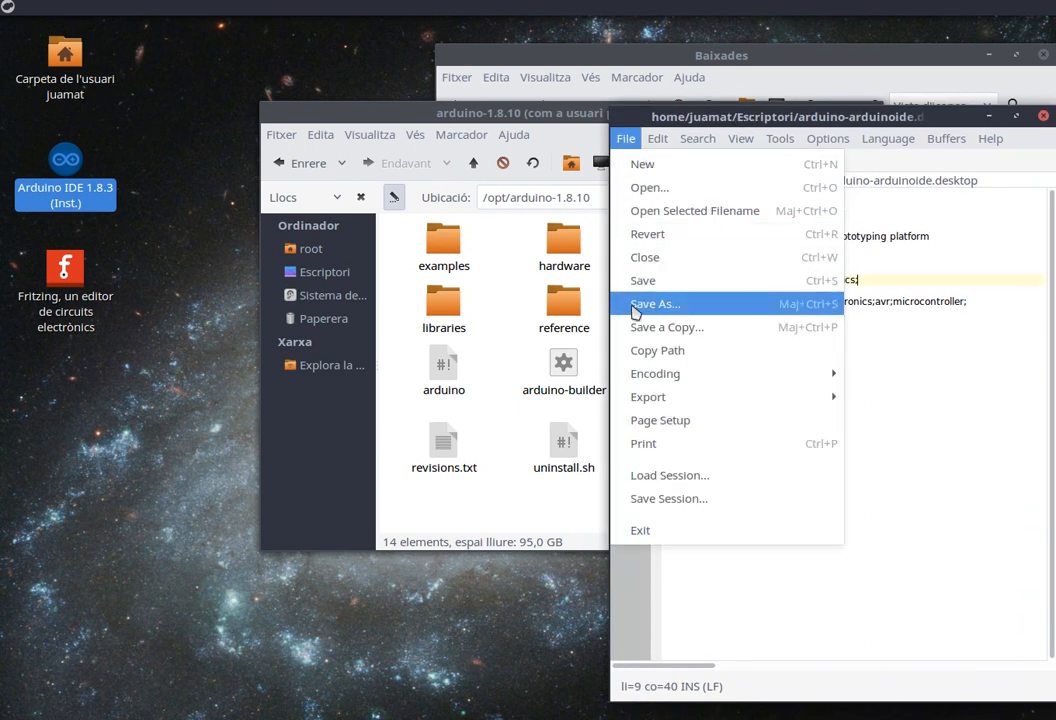
click(681, 306)
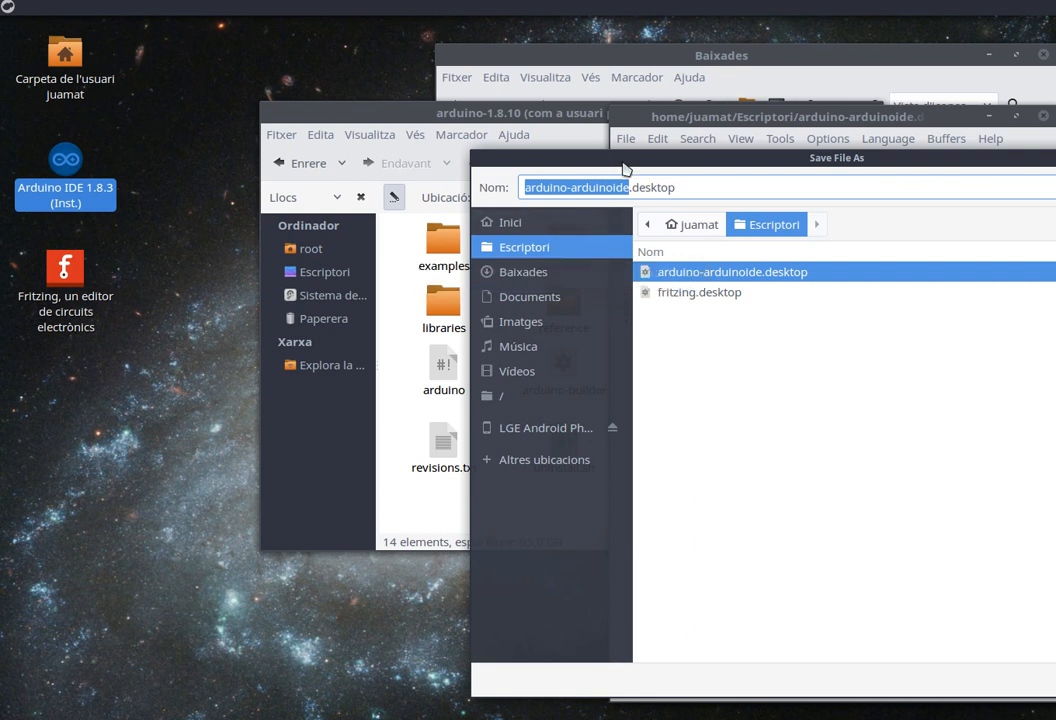
drag(624, 168, 551, 159)
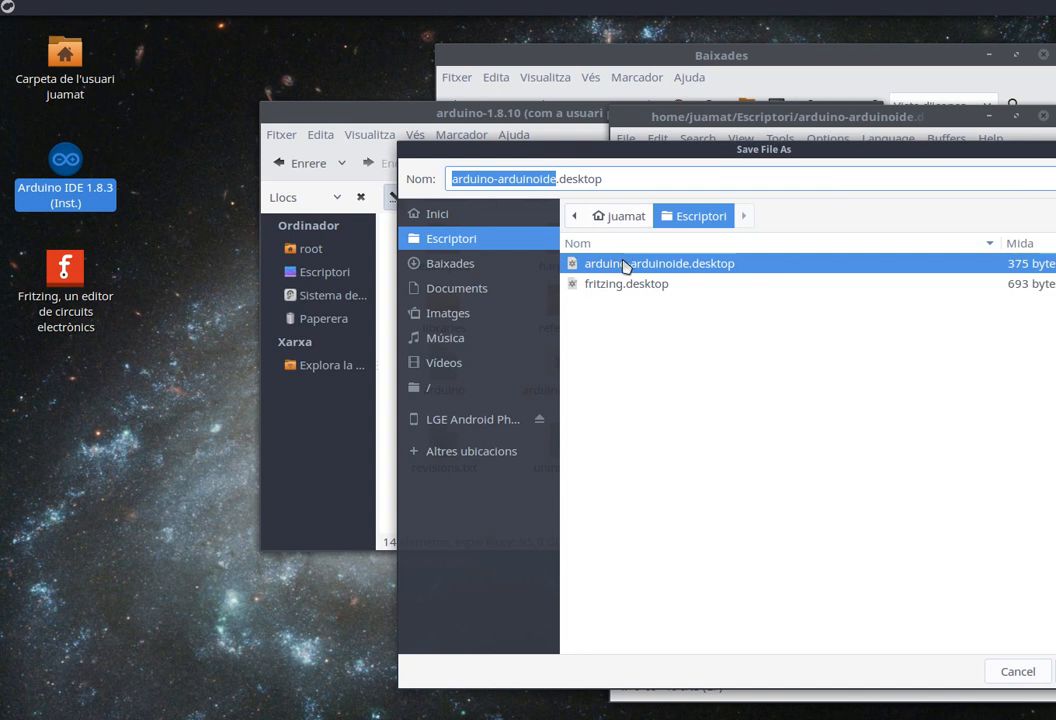
click(555, 180)
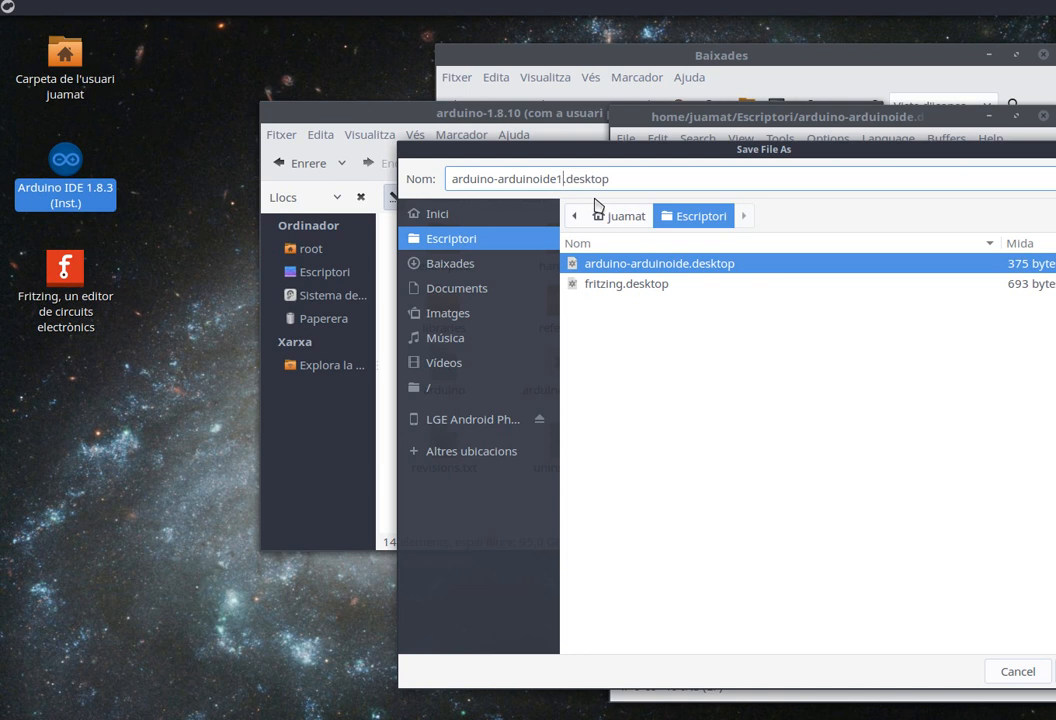
text(1.8.10.)
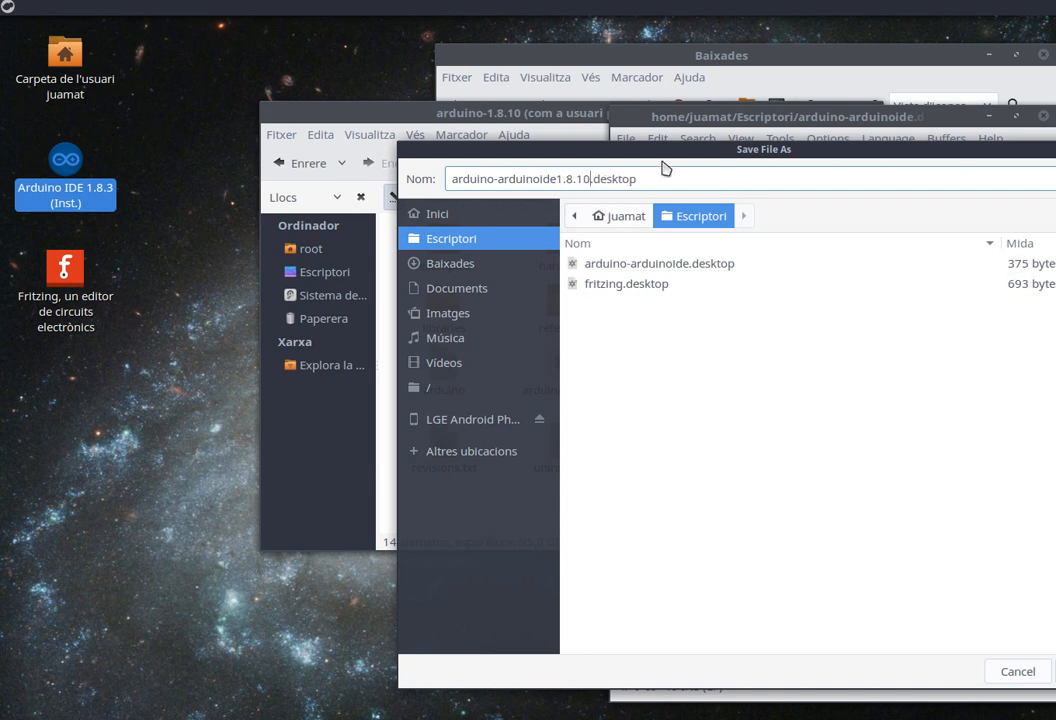
drag(878, 149, 783, 143)
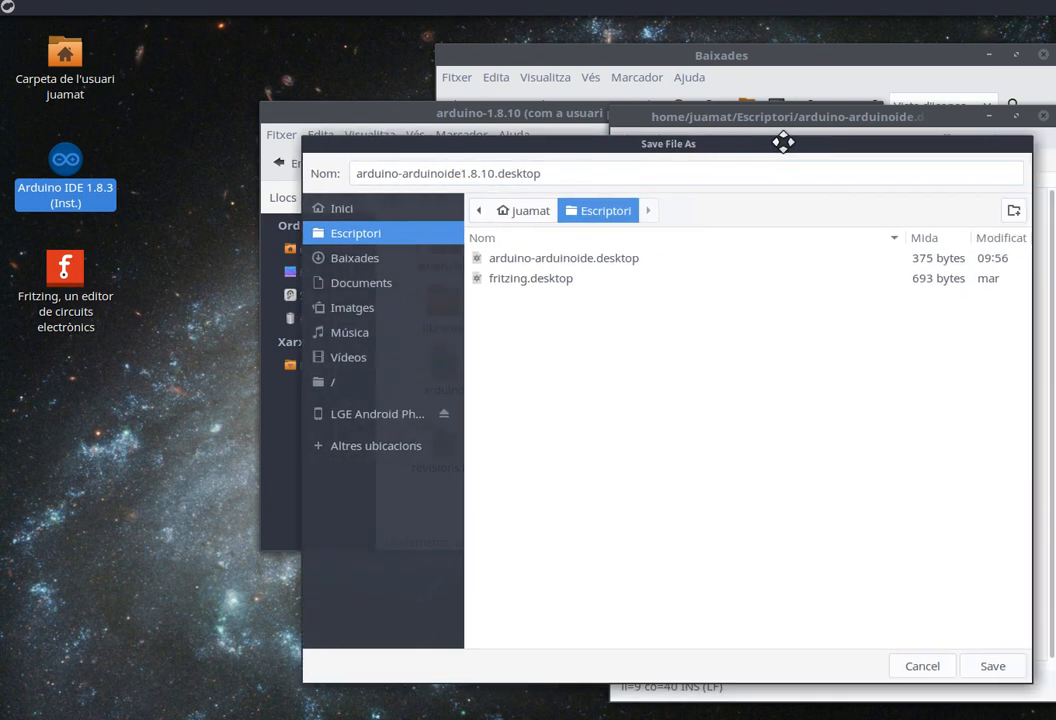
click(993, 666)
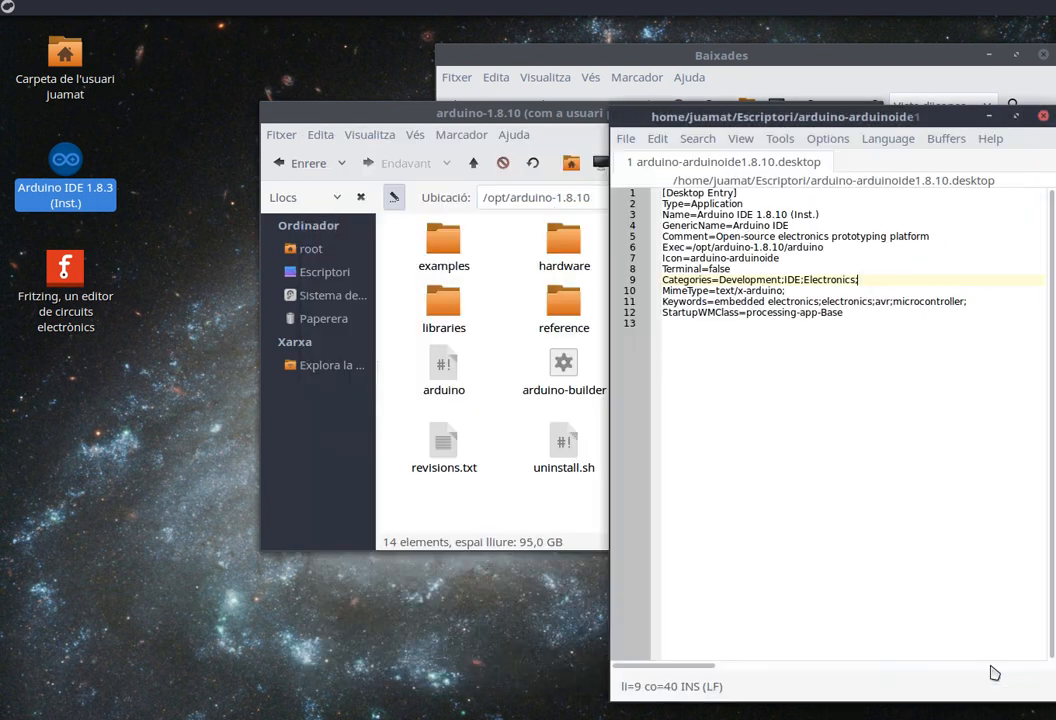
Move the new launcher icon next to the existing ones on the desktop and close the editor.
drag(60, 397, 180, 168)
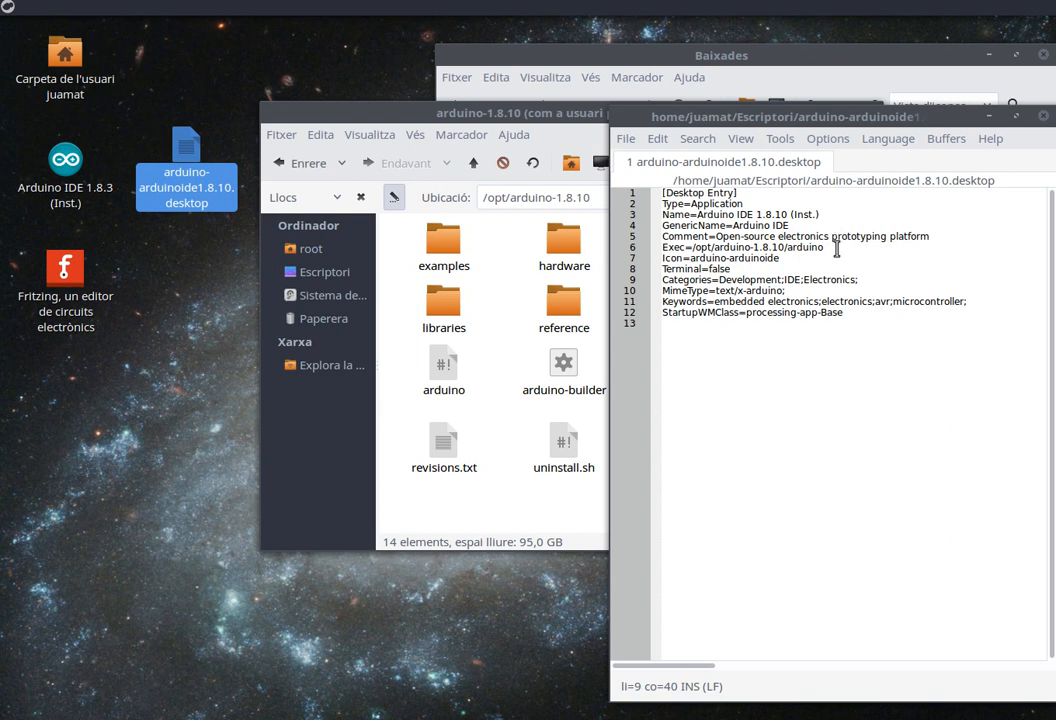
drag(820, 120, 670, 102)
click(889, 110)
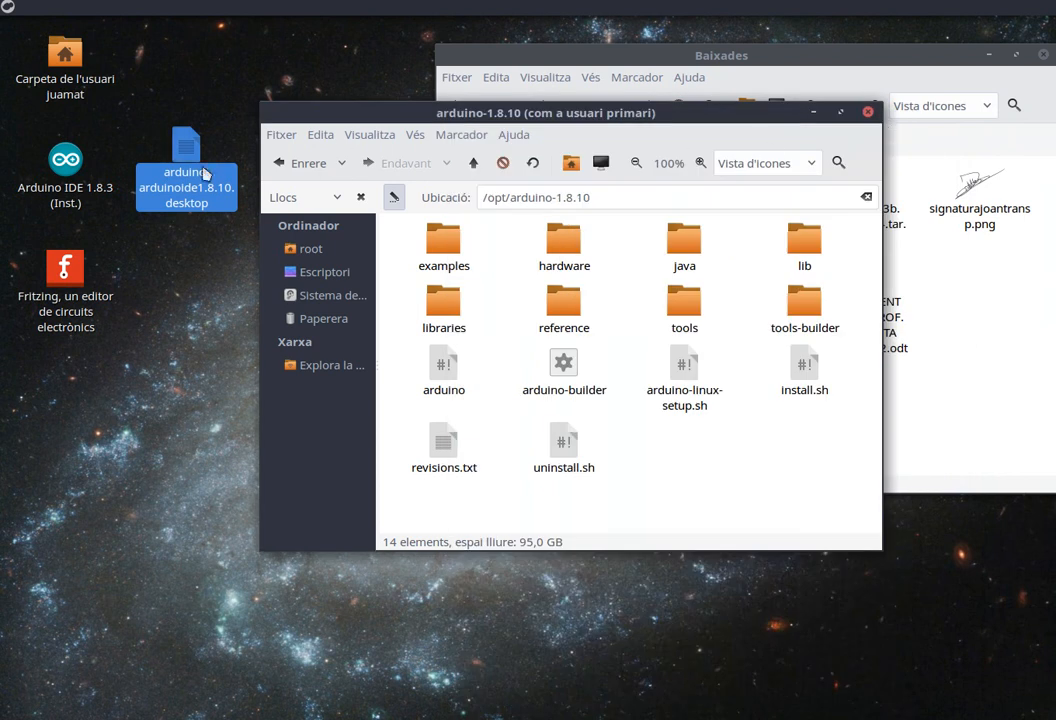
Mark the new launcher as trusted, test-launch Arduino IDE 1.8.10 from it, then close the IDE.
double_click(186, 146)
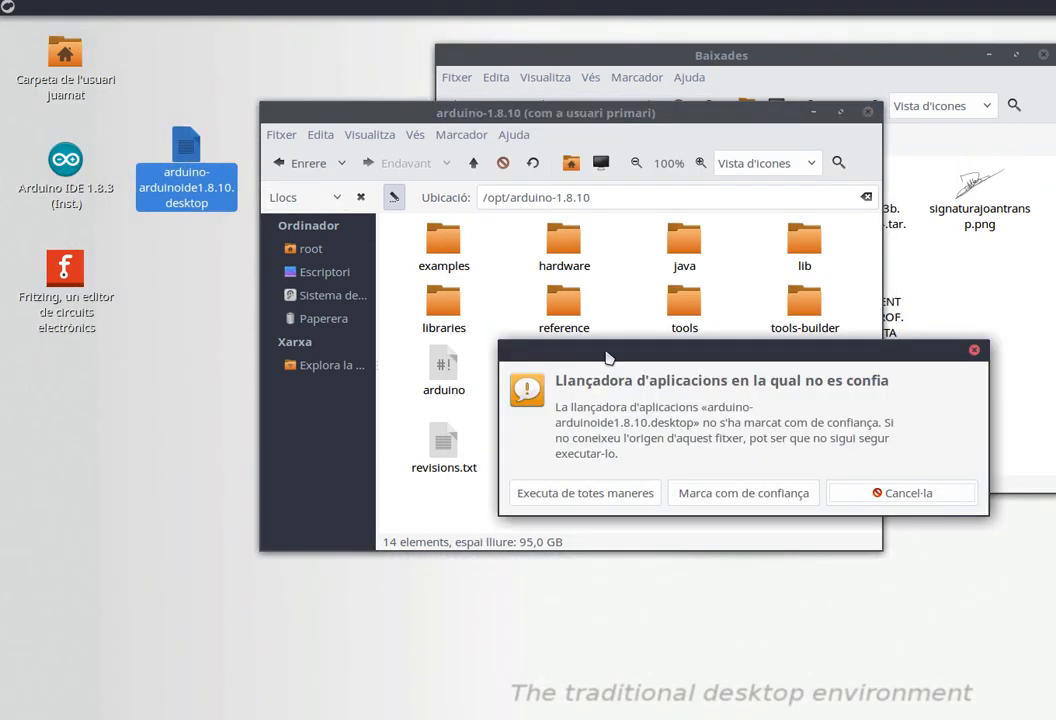
click(728, 494)
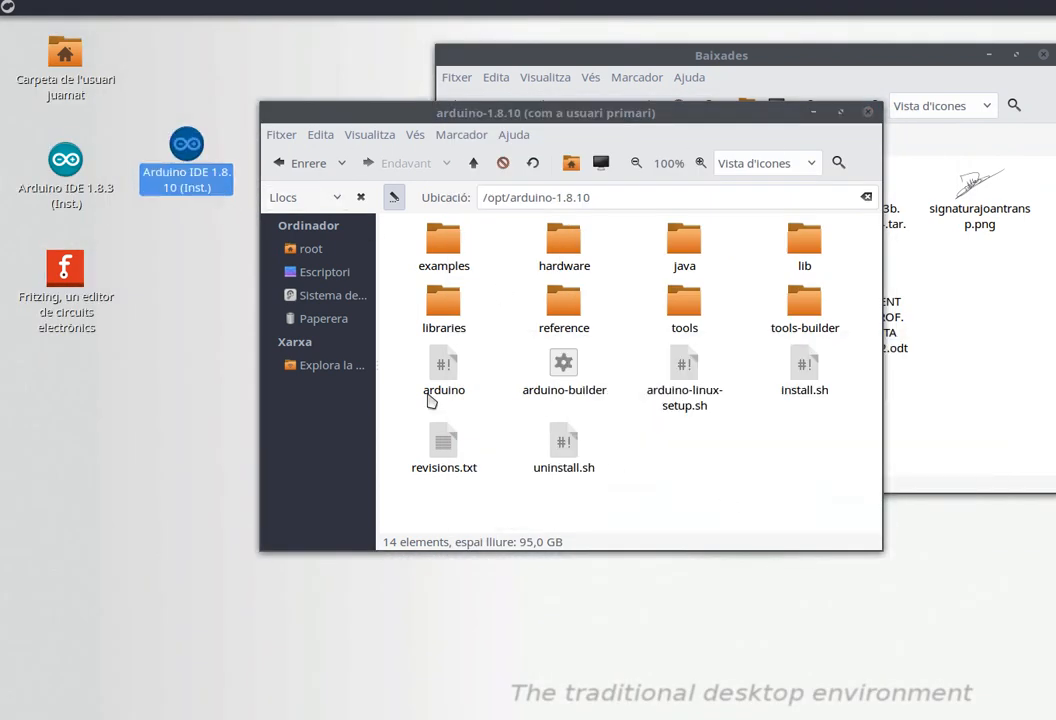
double_click(186, 148)
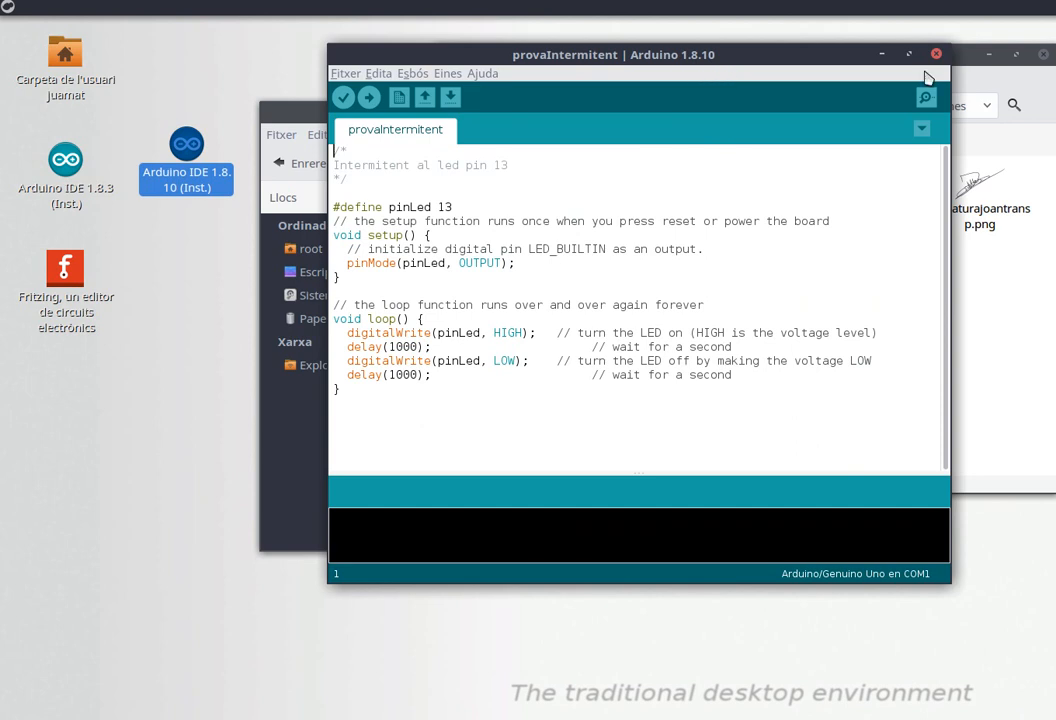
click(936, 56)
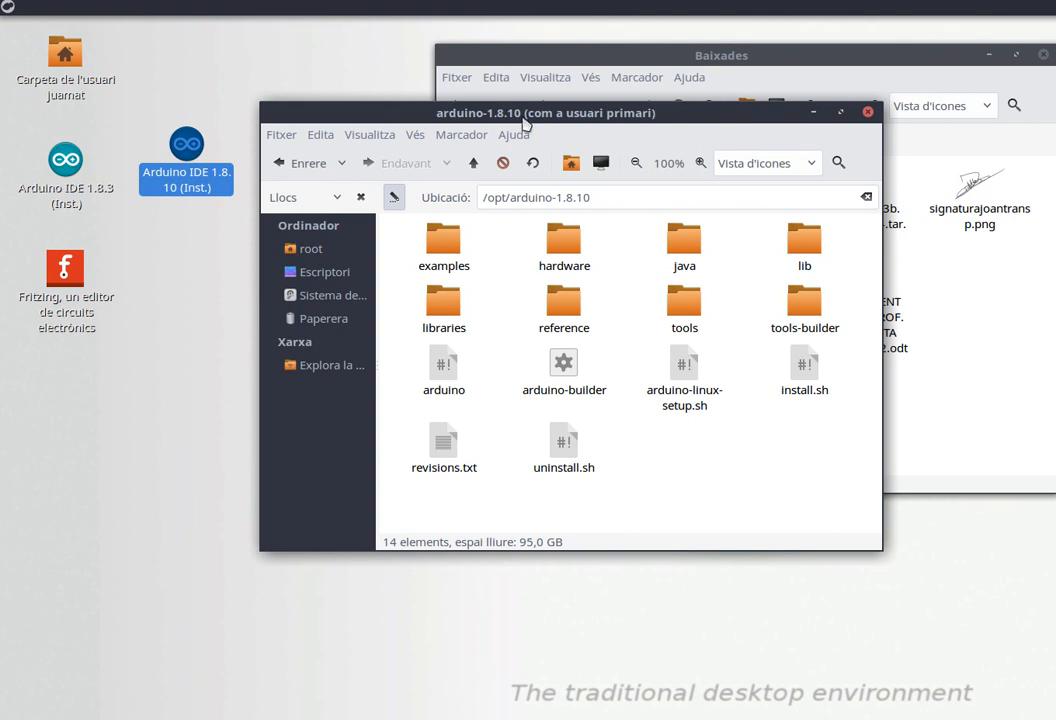
Navigate up from the arduino-1.8.10 folder and close the root file manager window.
click(476, 163)
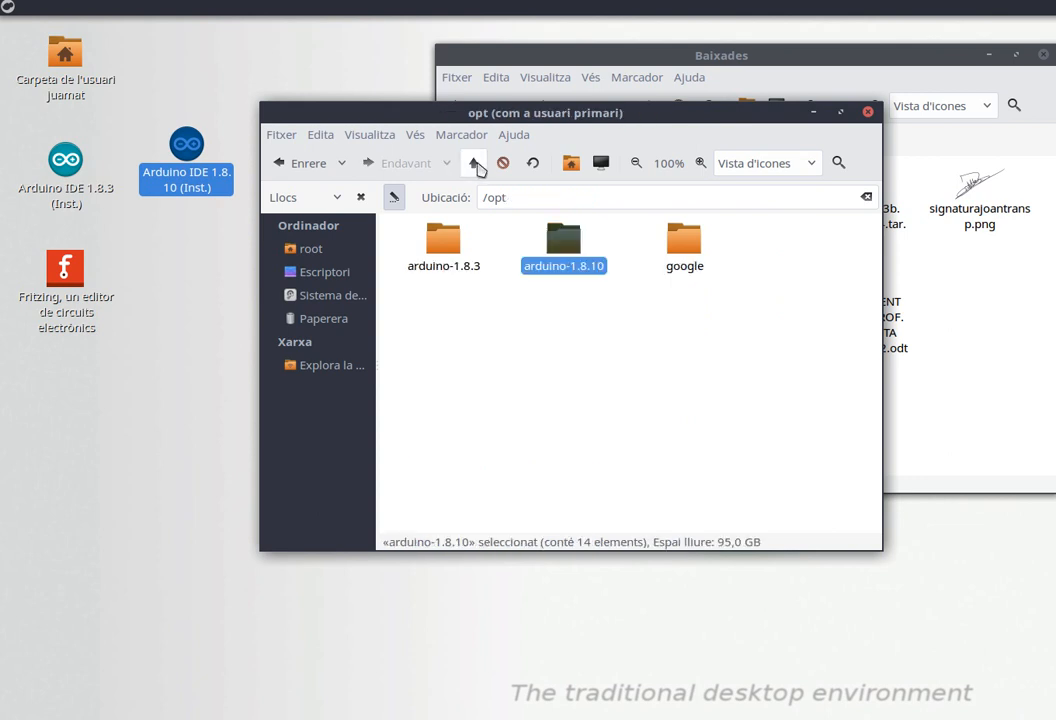
click(476, 163)
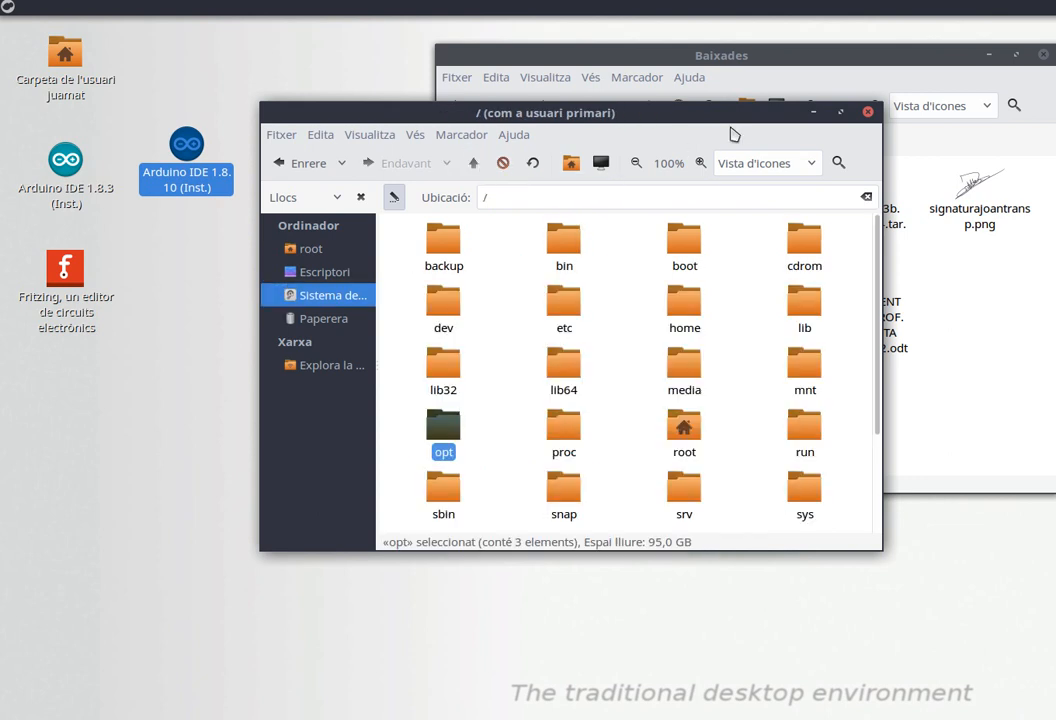
click(868, 113)
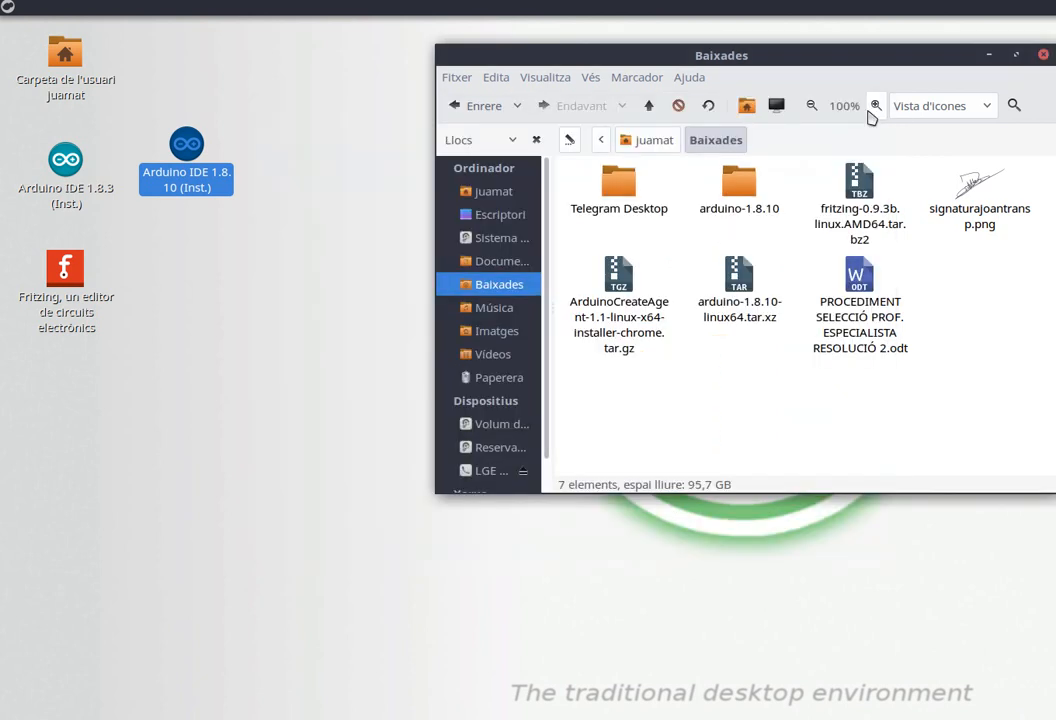
Browse from Baixades to the Programes folder inside the home Documents folder.
drag(801, 53, 671, 101)
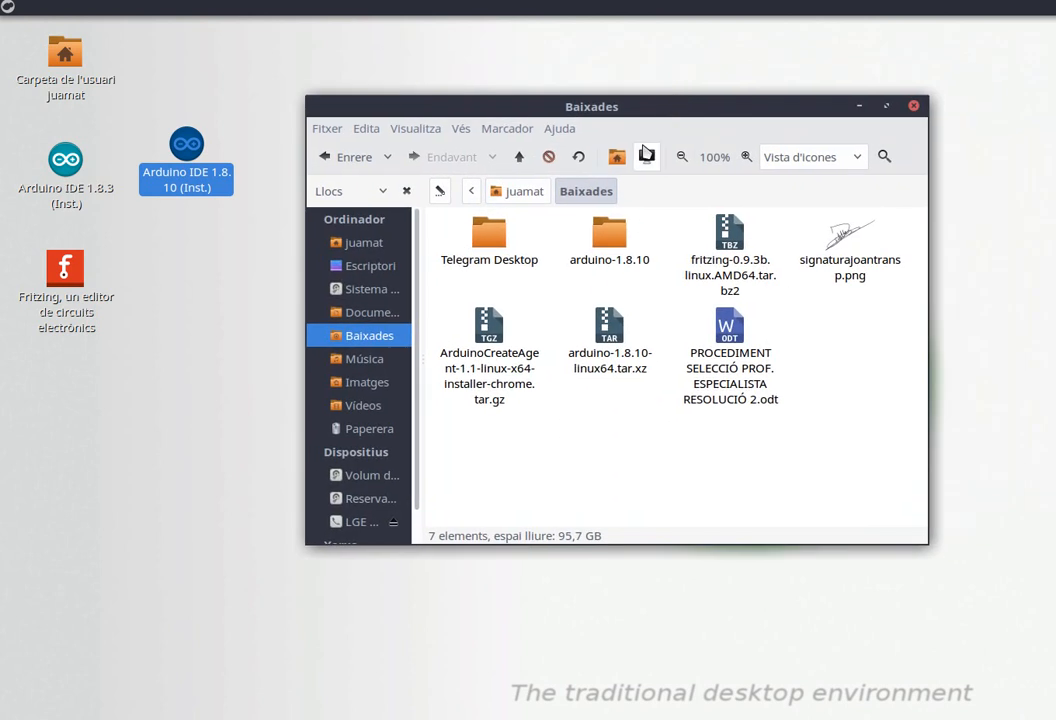
click(520, 157)
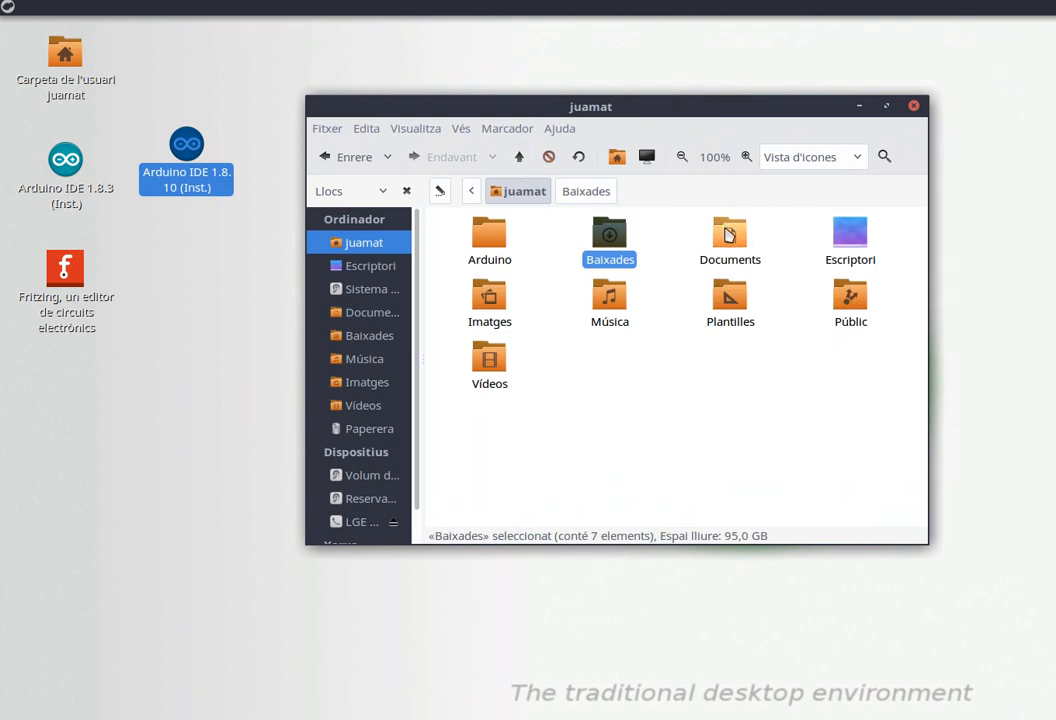
double_click(729, 235)
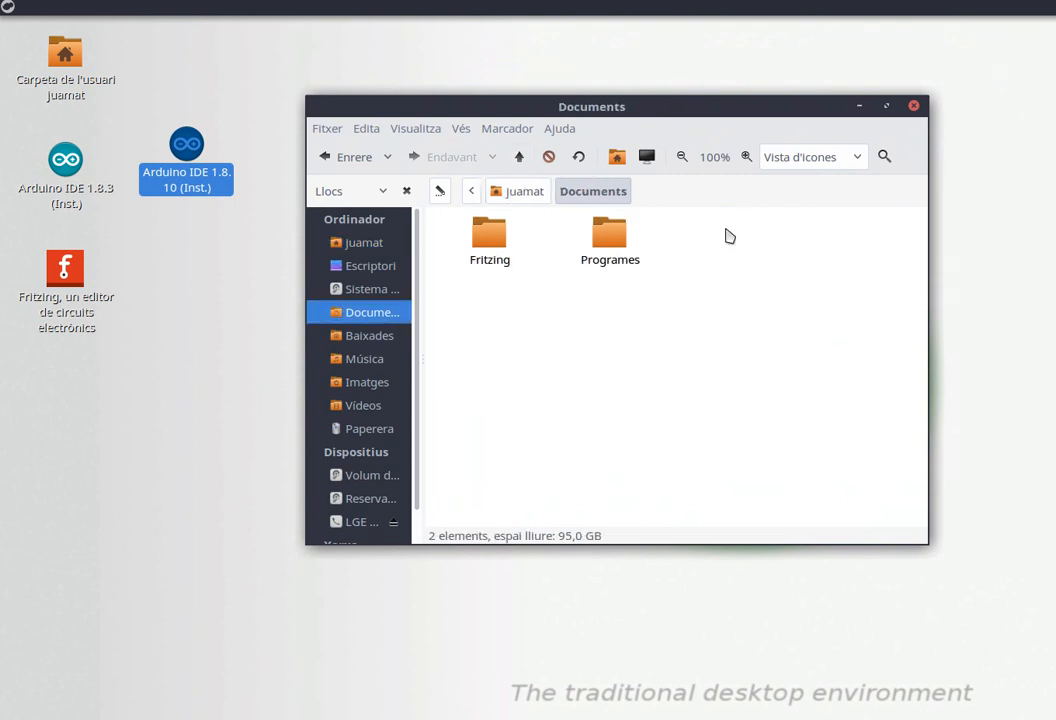
double_click(607, 238)
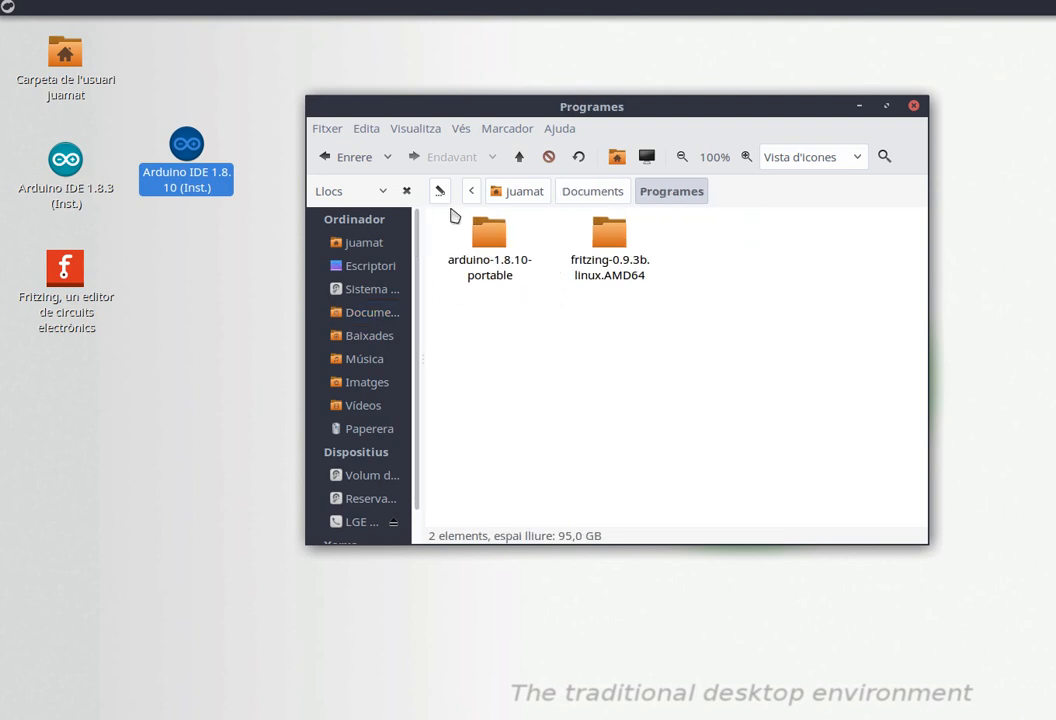
Launch the SciTE Text Editor and open the Arduino IDE 1.8.10 desktop launcher file in it.
click(8, 7)
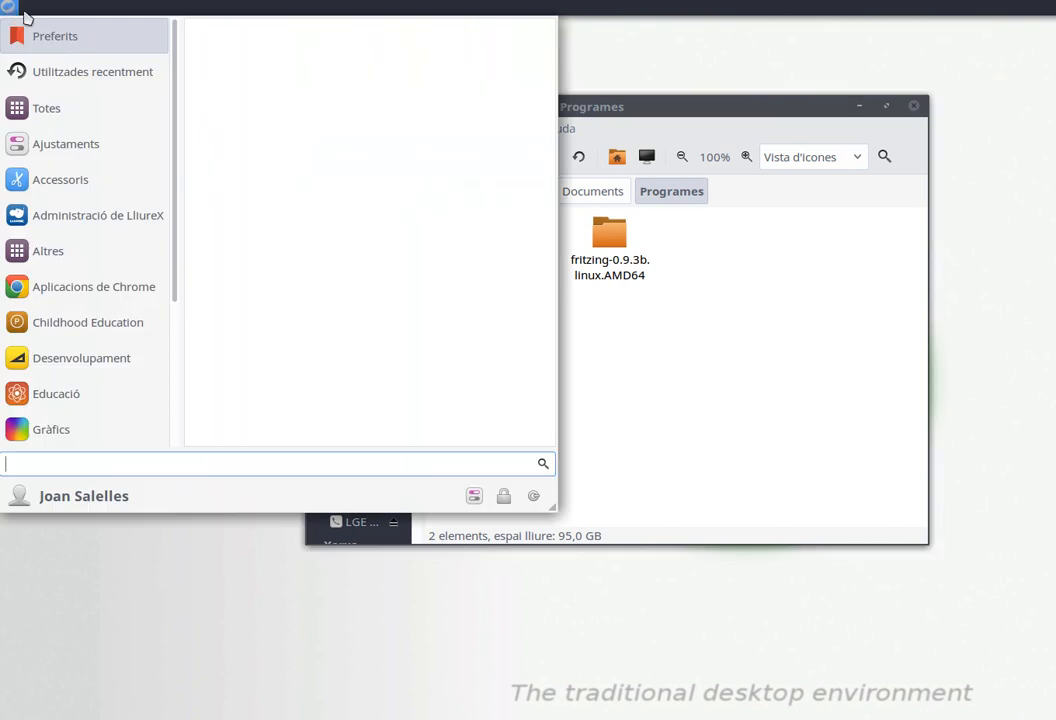
text(text)
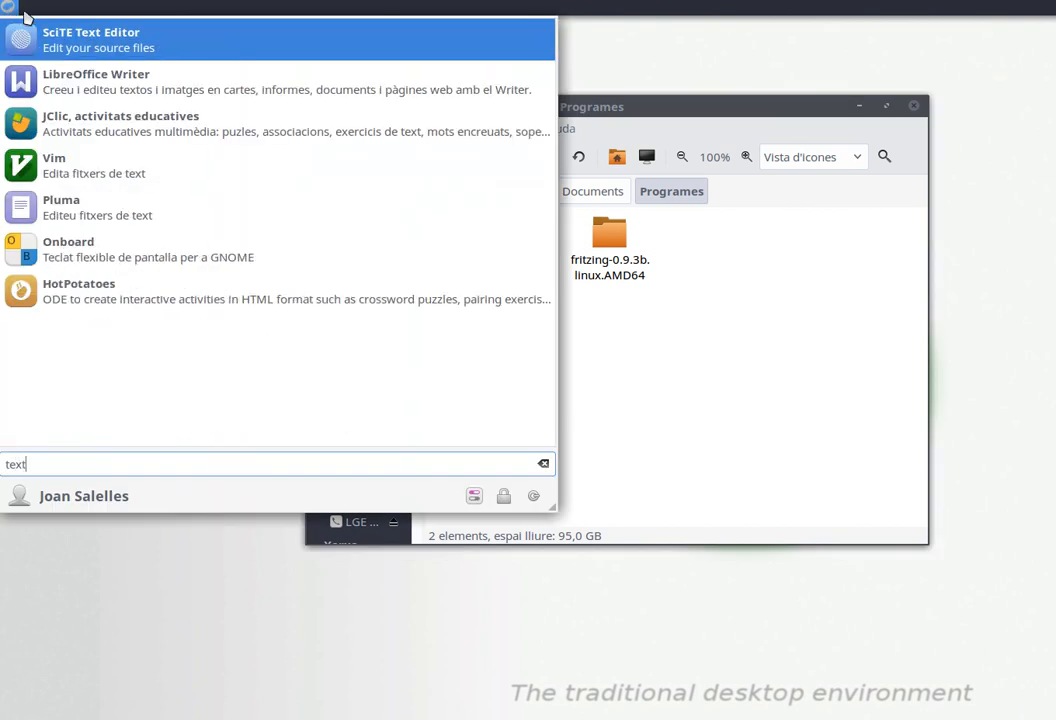
click(28, 42)
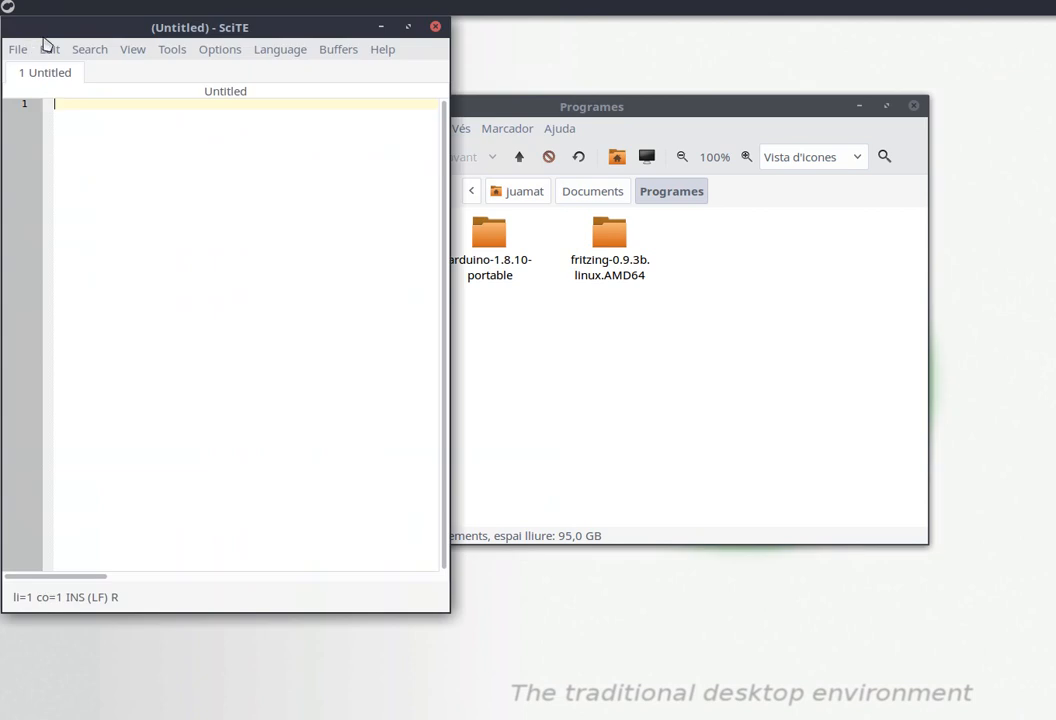
drag(191, 36, 796, 102)
drag(186, 141, 813, 239)
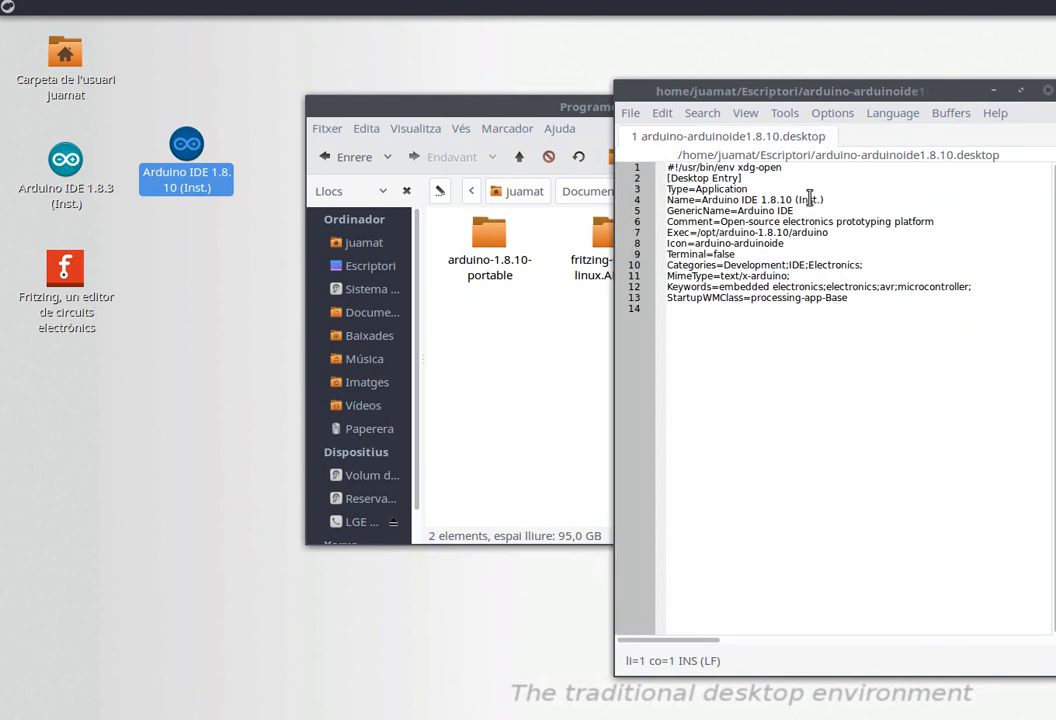
Change the launcher's Name line to Arduino IDE 1.8.10 (Portable).
click(821, 199)
key(BackSpace)
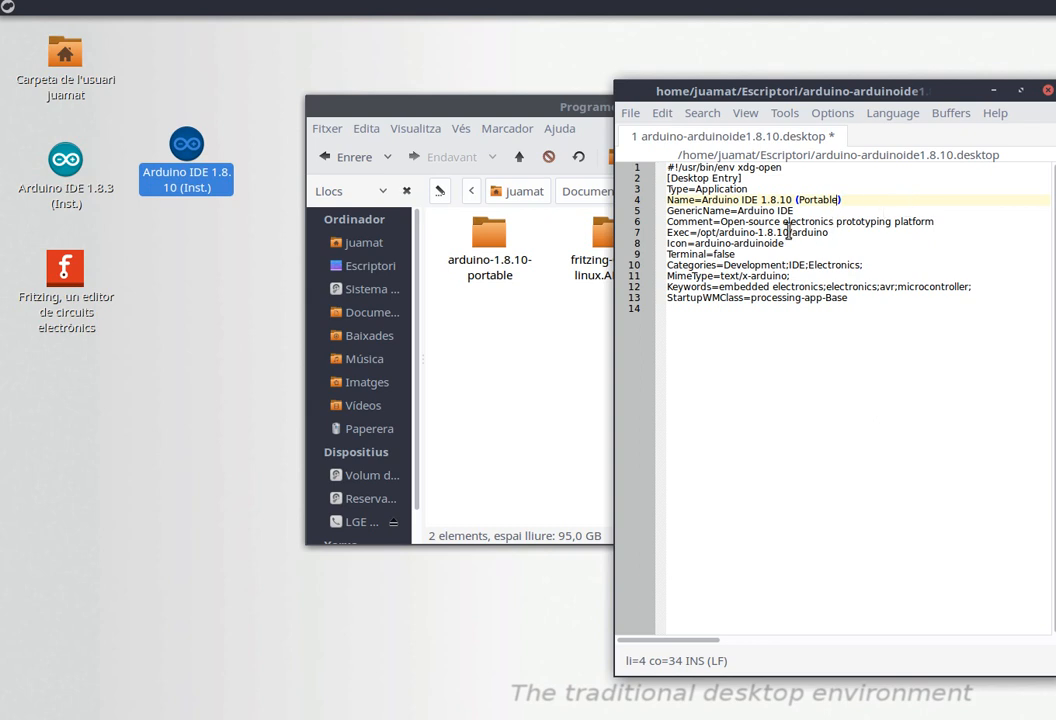
drag(712, 91, 790, 147)
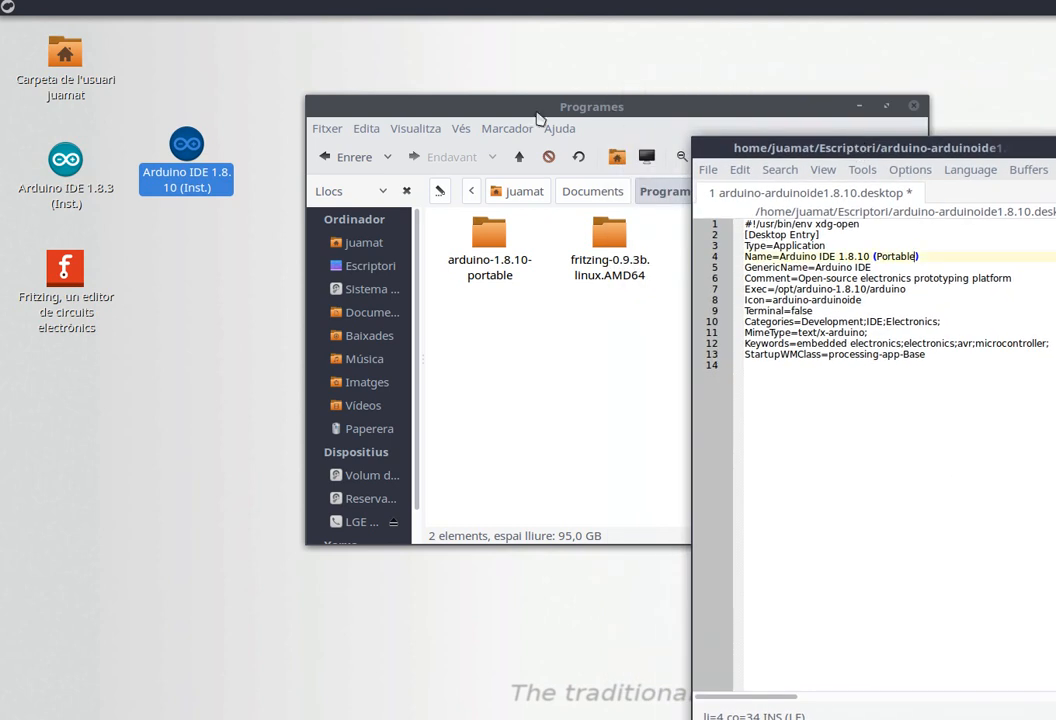
Open the arduino-1.8.10-portable folder in the file manager and copy its full location path.
click(531, 100)
double_click(489, 235)
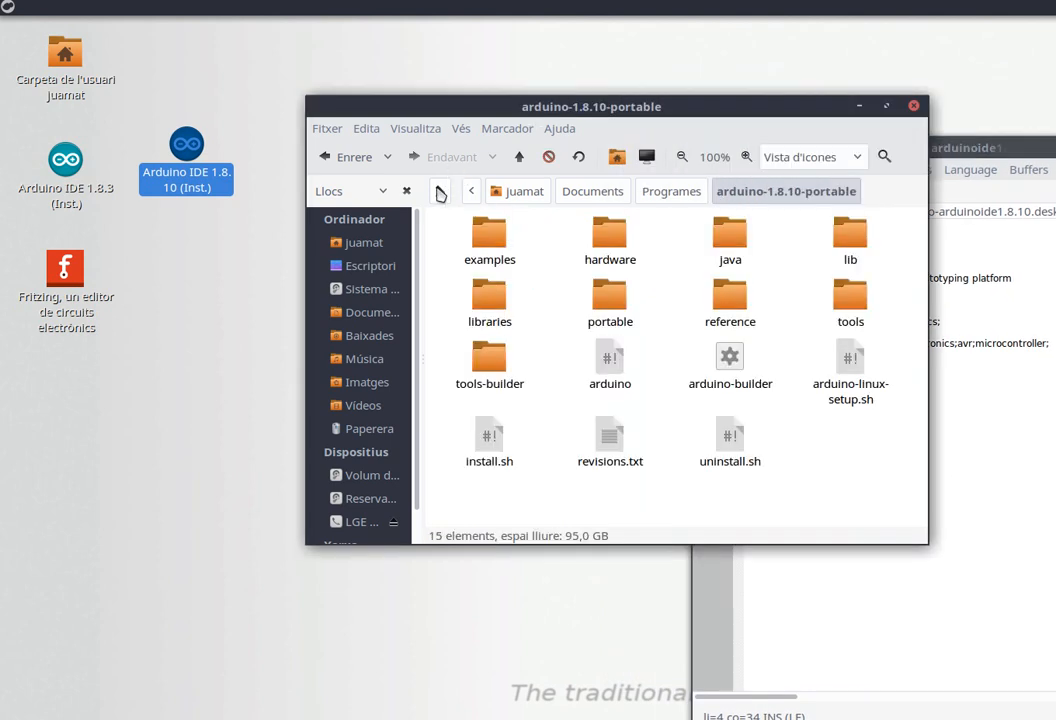
click(439, 190)
key(ctrl+c)
right_click(717, 190)
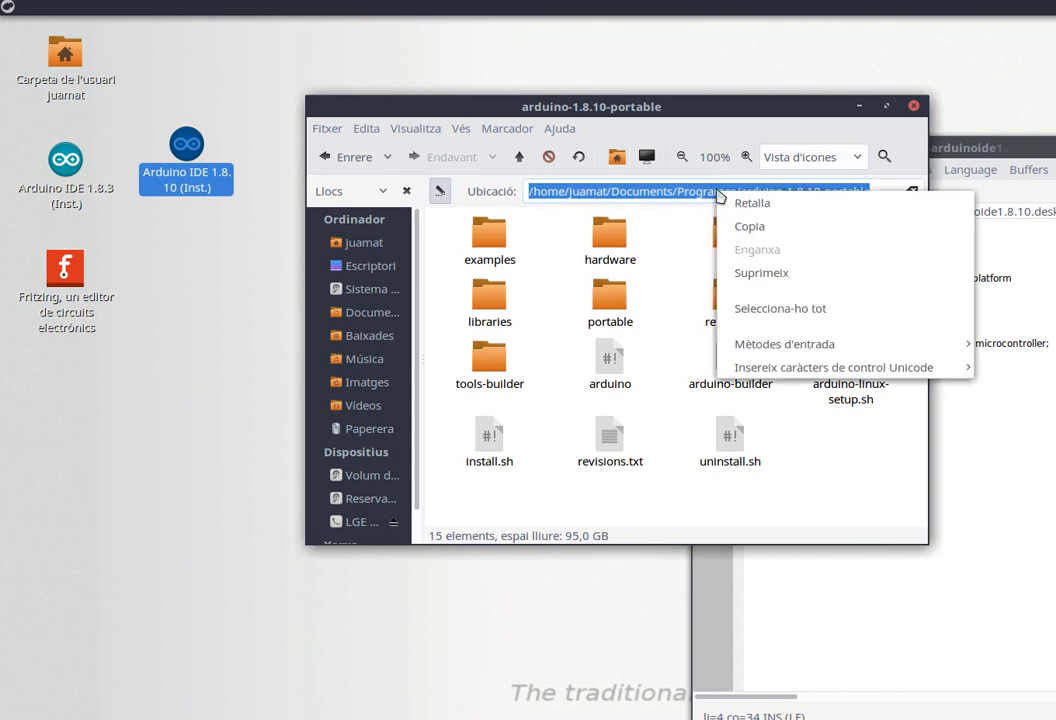
click(775, 226)
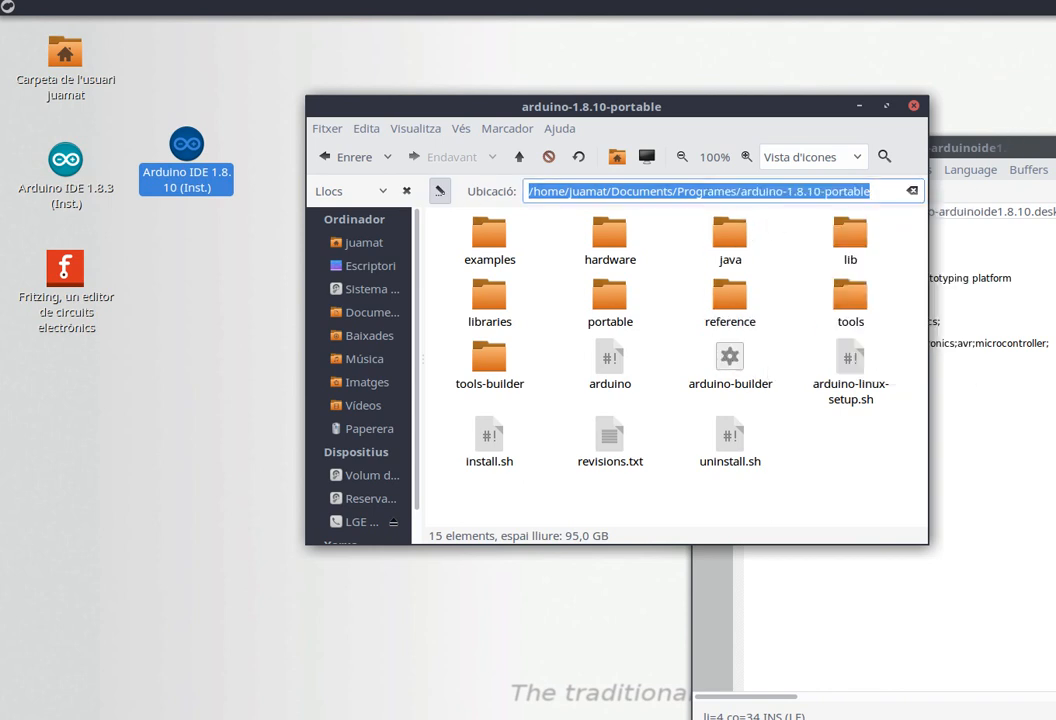
Replace /opt/arduino-1.8.10 in the Exec line with the copied portable folder path, keeping /arduino at the end.
drag(964, 147, 809, 122)
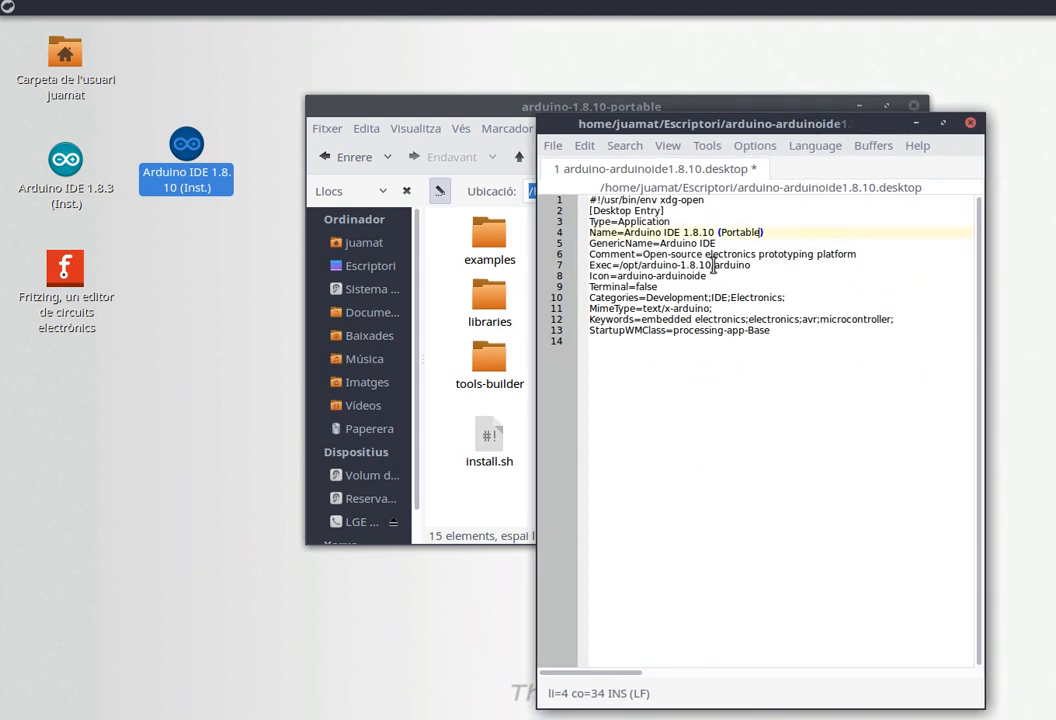
drag(714, 264, 617, 265)
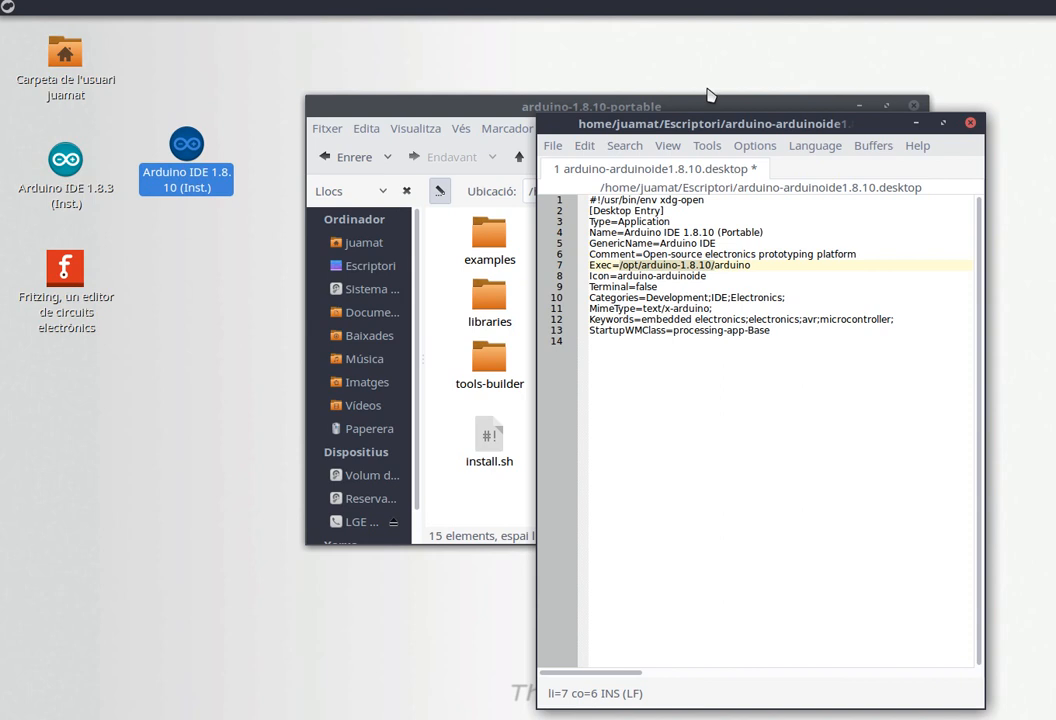
key(ctrl+v)
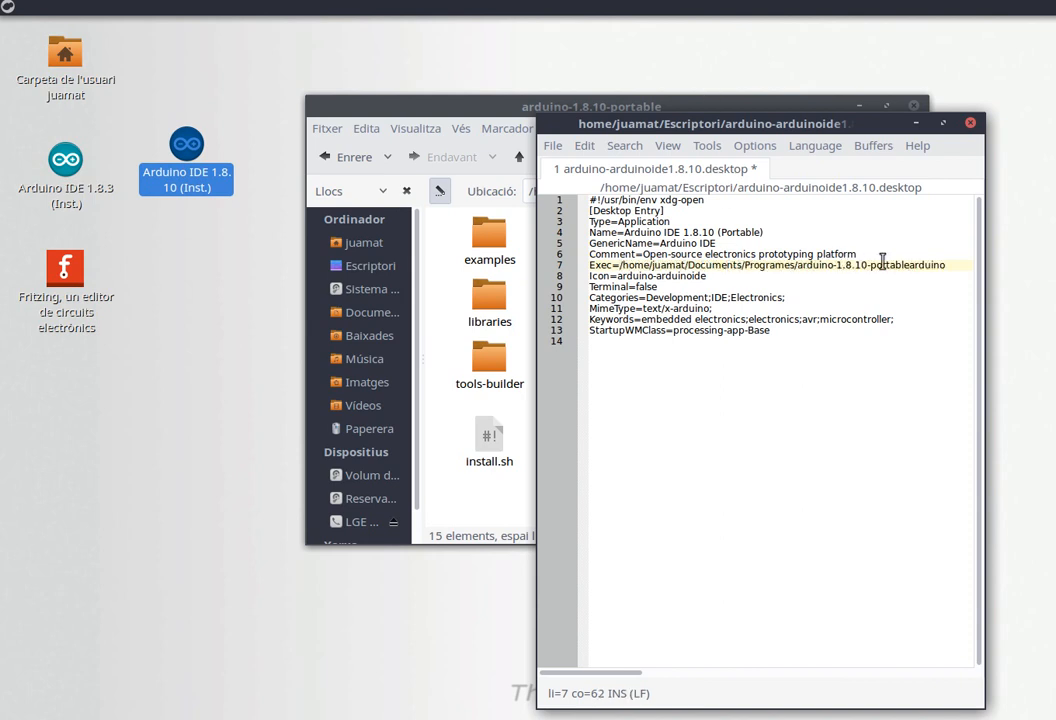
text(/)
Save the edited launcher on the desktop as arduino-arduinoide1.8.10Portable.desktop.
click(553, 146)
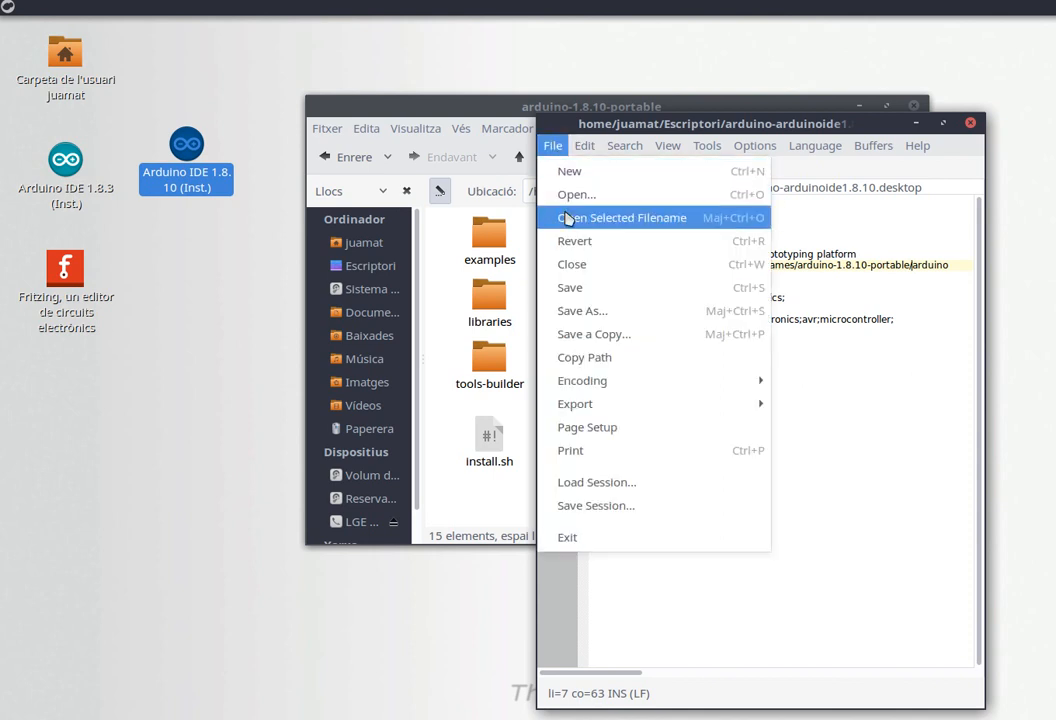
click(613, 313)
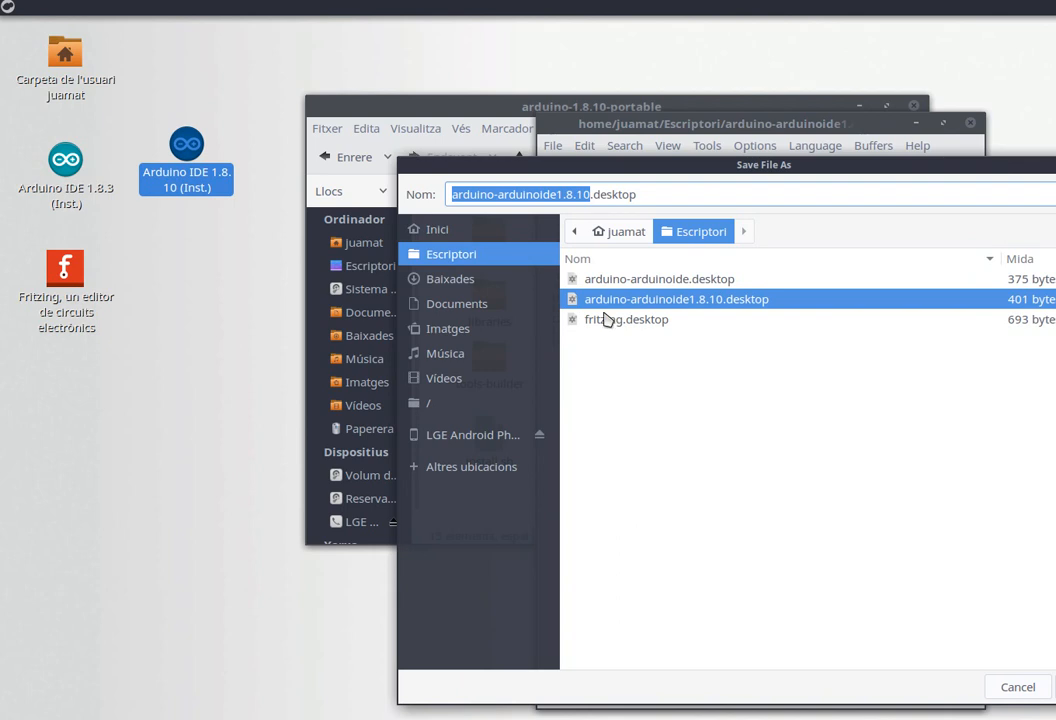
click(589, 195)
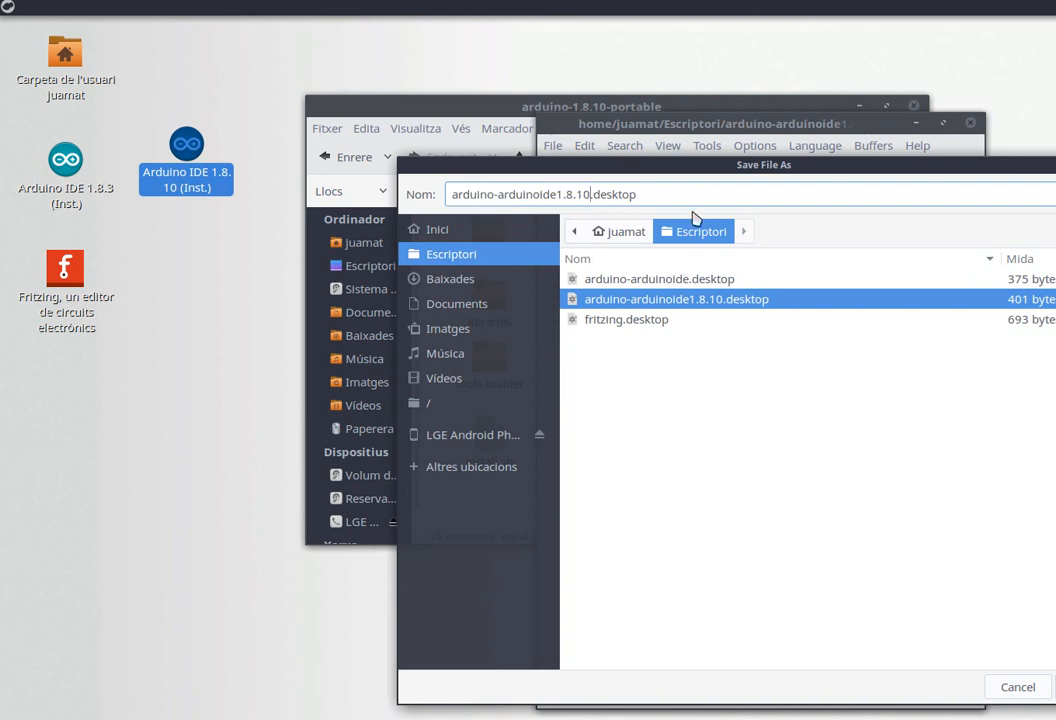
text(Porta)
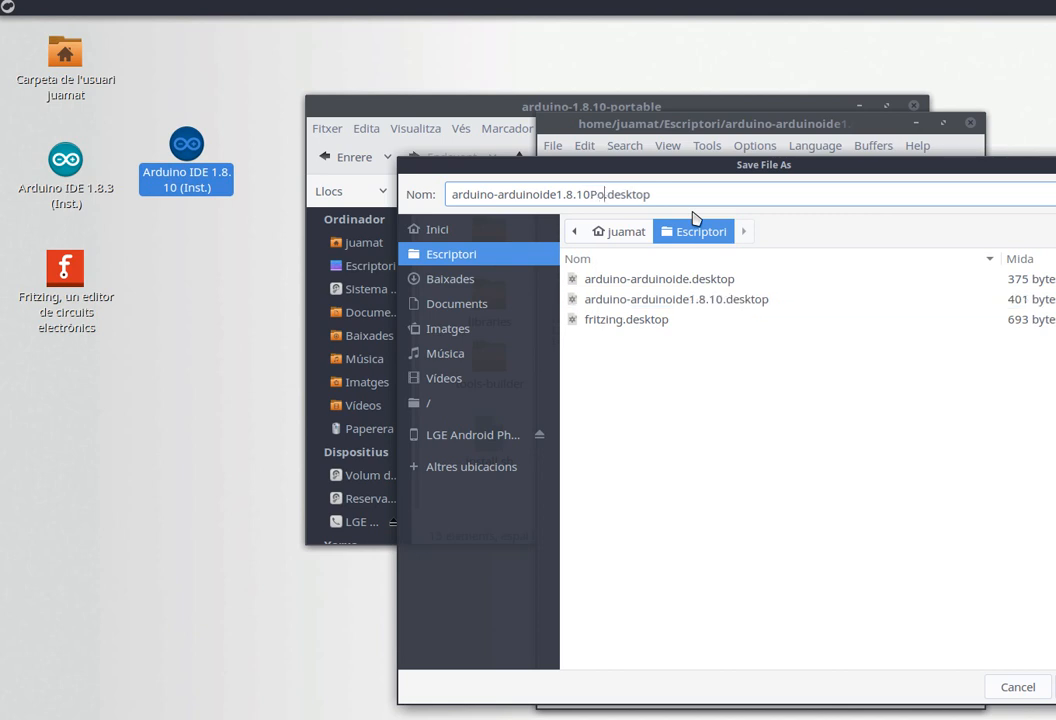
text(ble)
drag(731, 168, 601, 137)
click(955, 662)
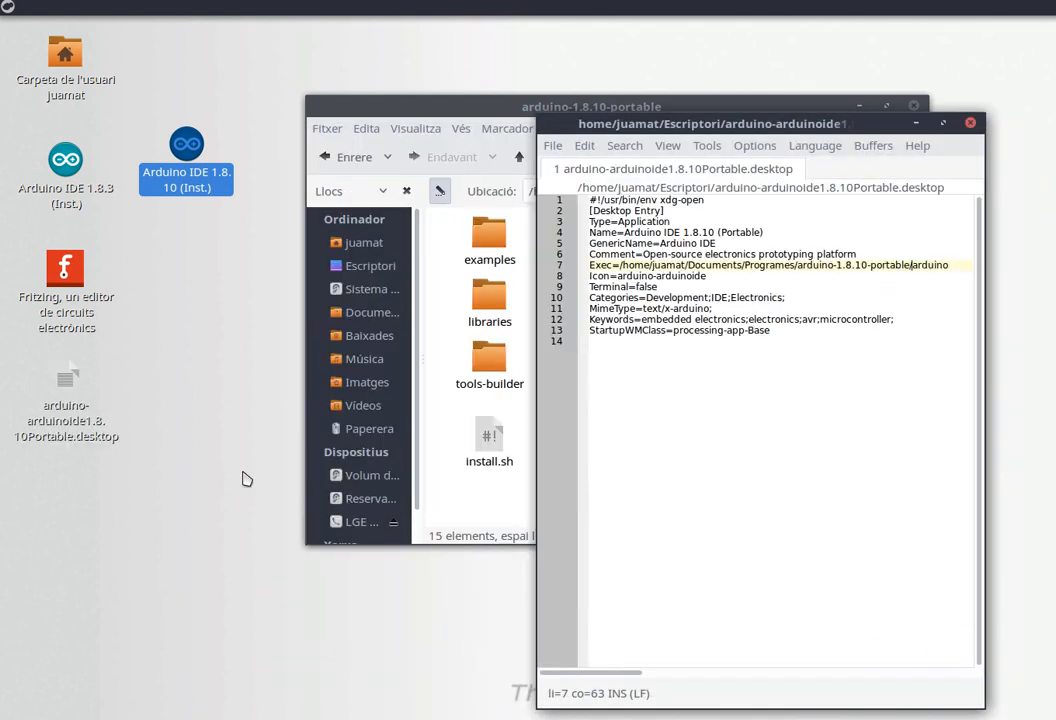
Move the new launcher below the 1.8.10 icon, then close the text editor and the file manager.
drag(66, 390, 188, 240)
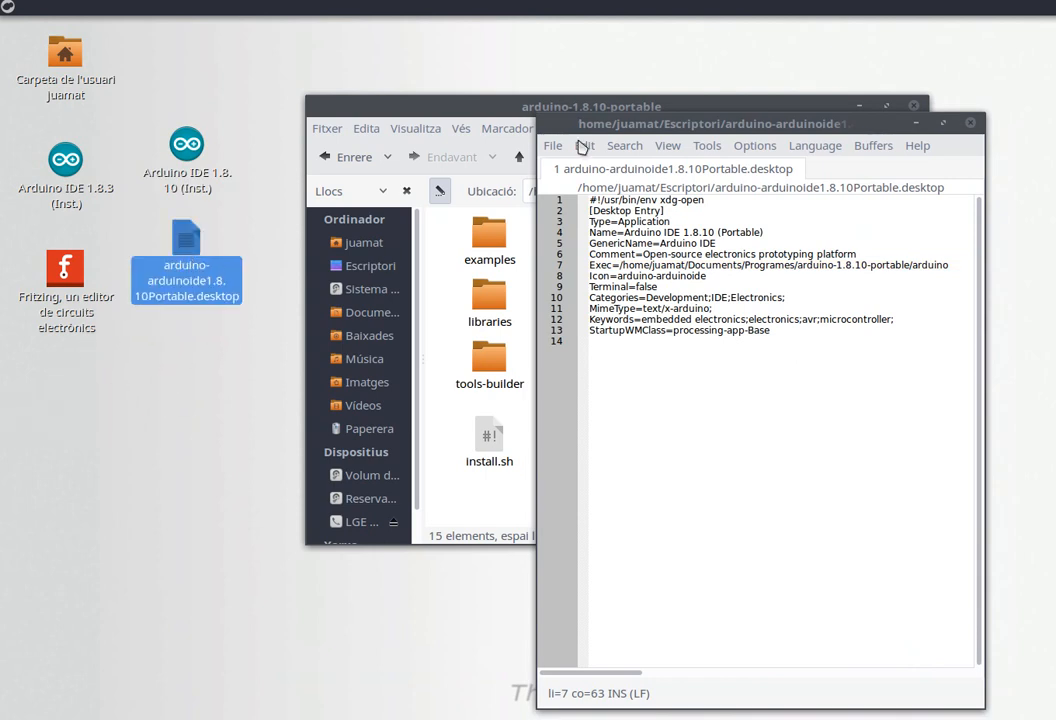
click(970, 122)
click(913, 106)
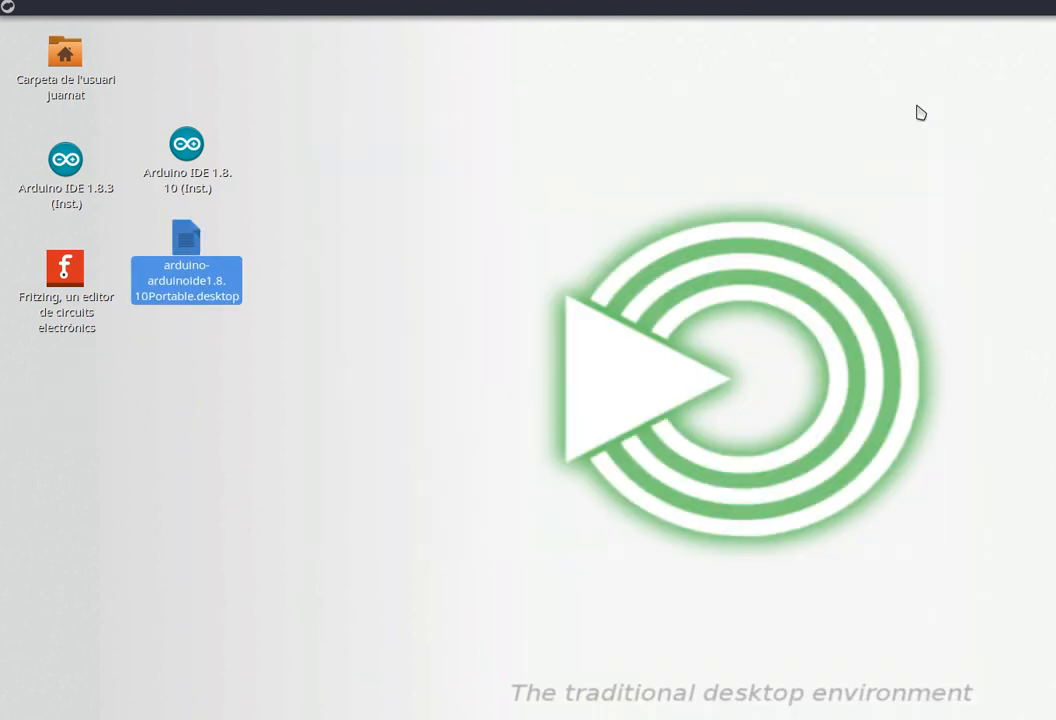
Mark the portable launcher as trusted and launch Arduino IDE 1.8.10 Portable from it.
double_click(195, 255)
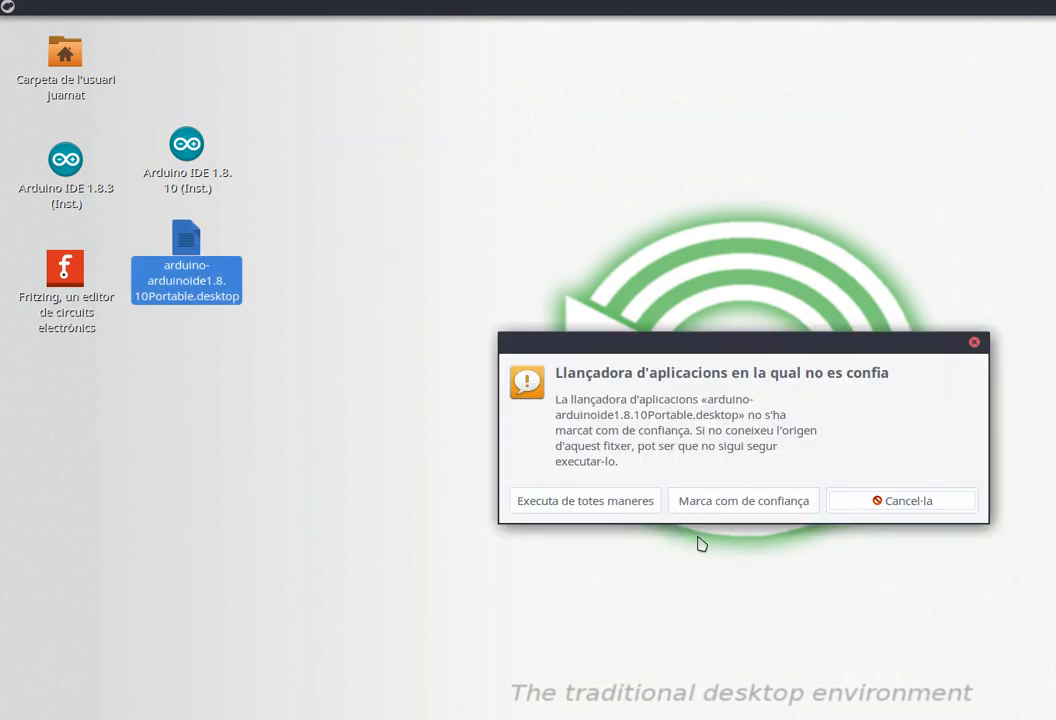
click(737, 508)
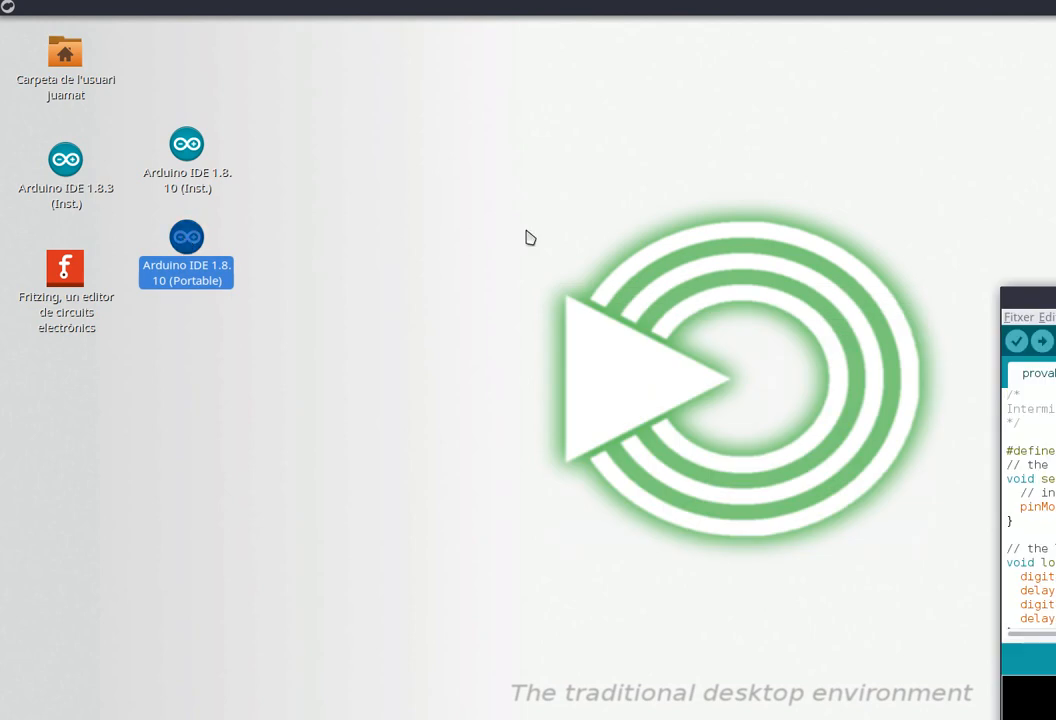
drag(1032, 295, 459, 156)
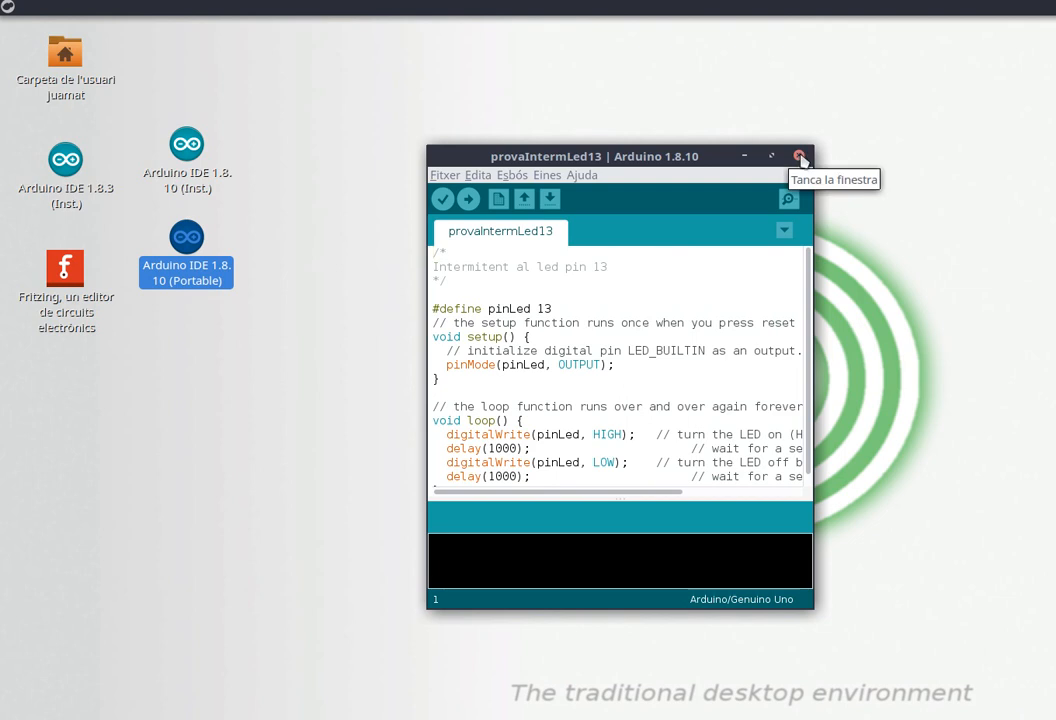
right_click(1055, 8)
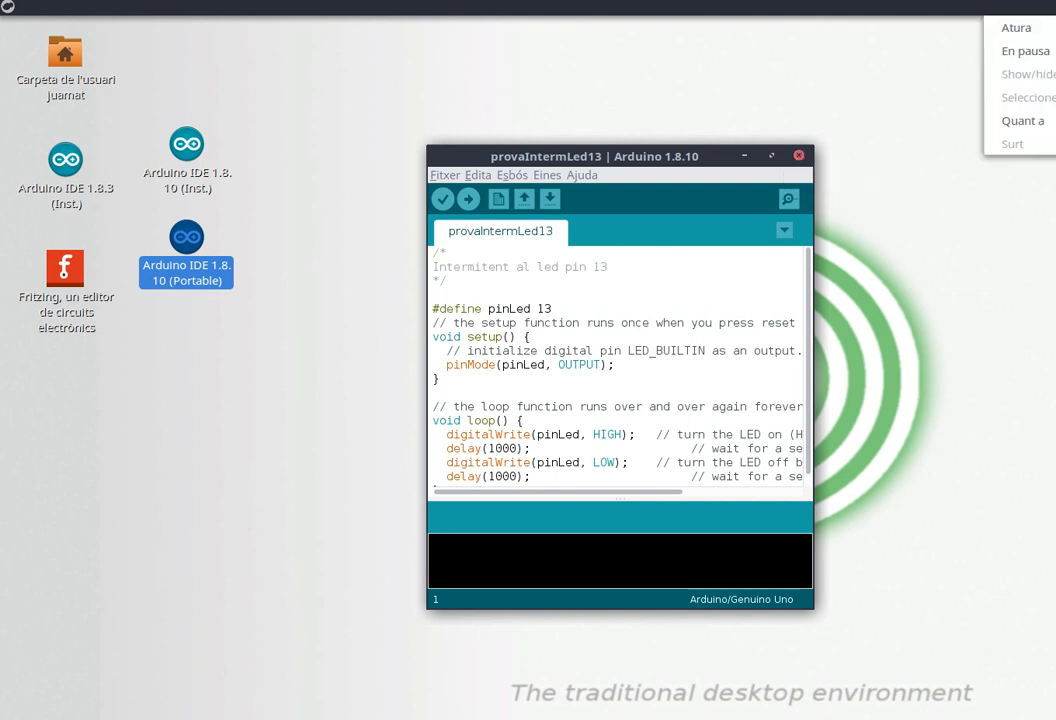